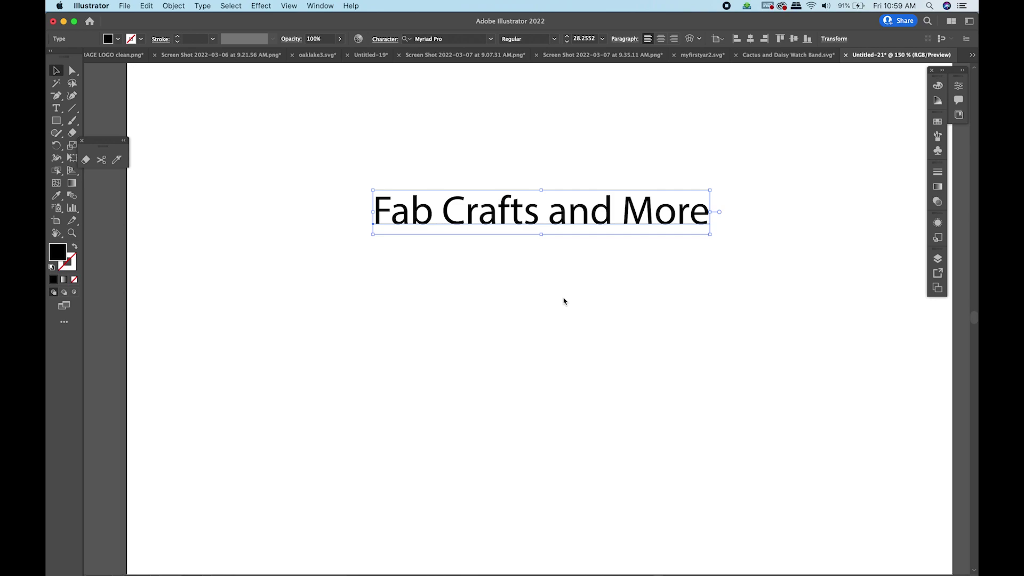
# Create a new Art & Illustration document measuring 19 x 12 in from the recent presets
pyautogui.click(126, 6)
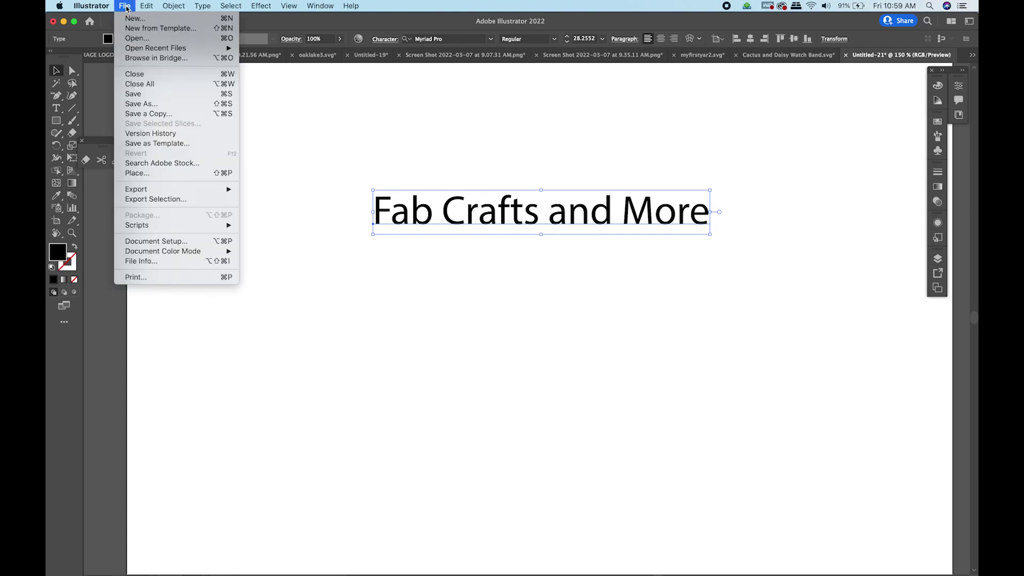
pyautogui.click(135, 21)
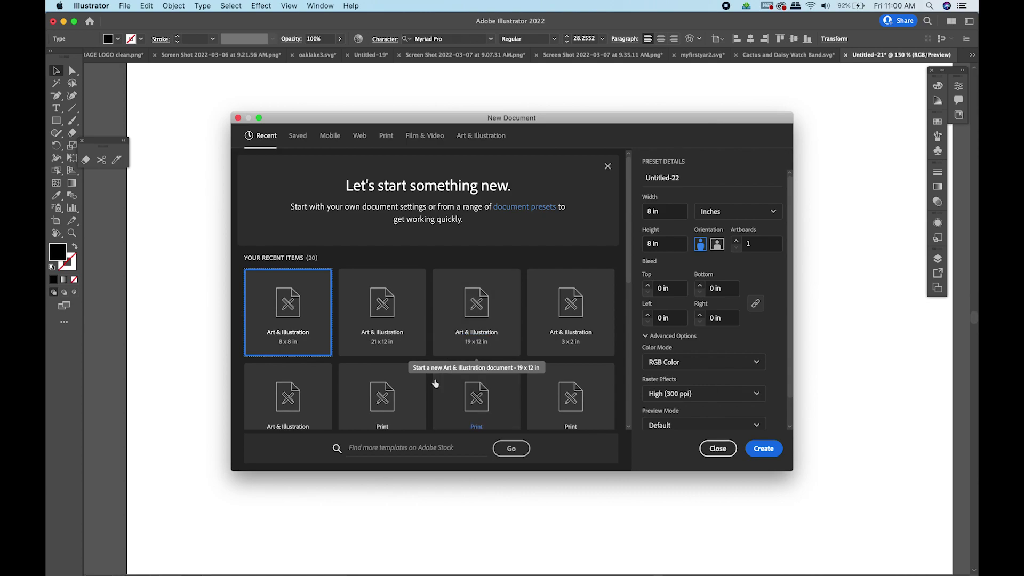
pyautogui.scroll(-5, 478, 328)
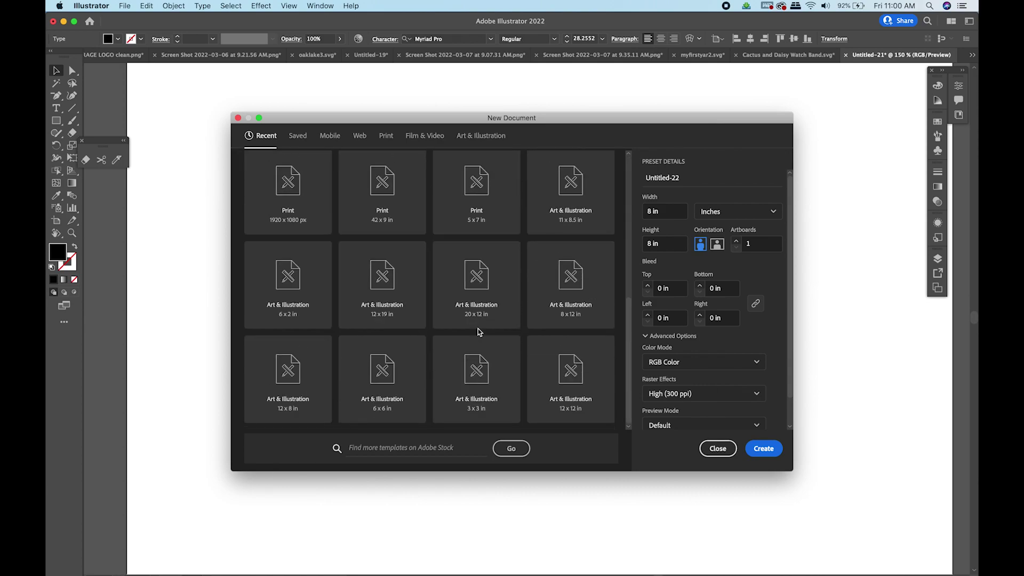
pyautogui.scroll(4, 478, 329)
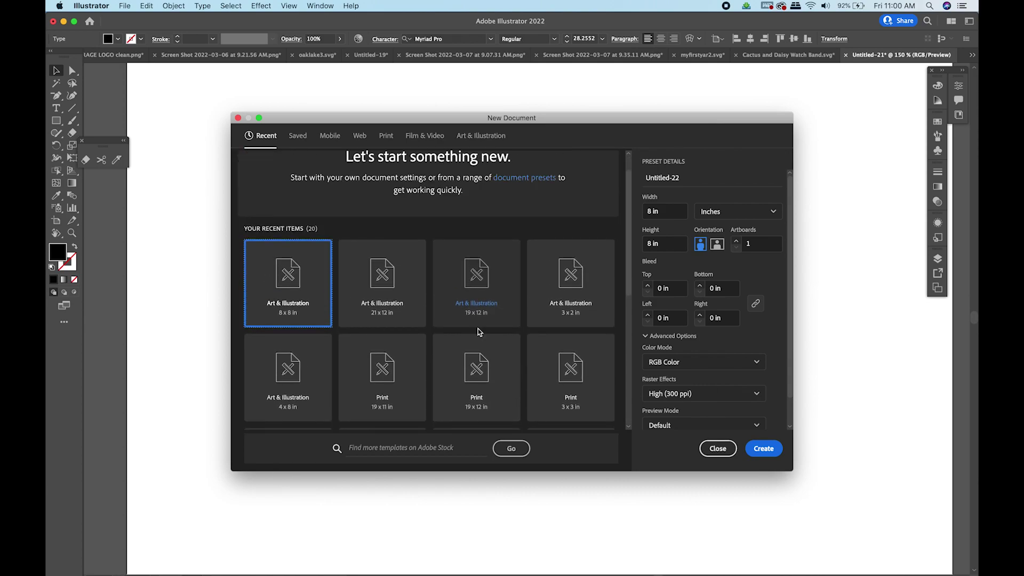
pyautogui.click(482, 288)
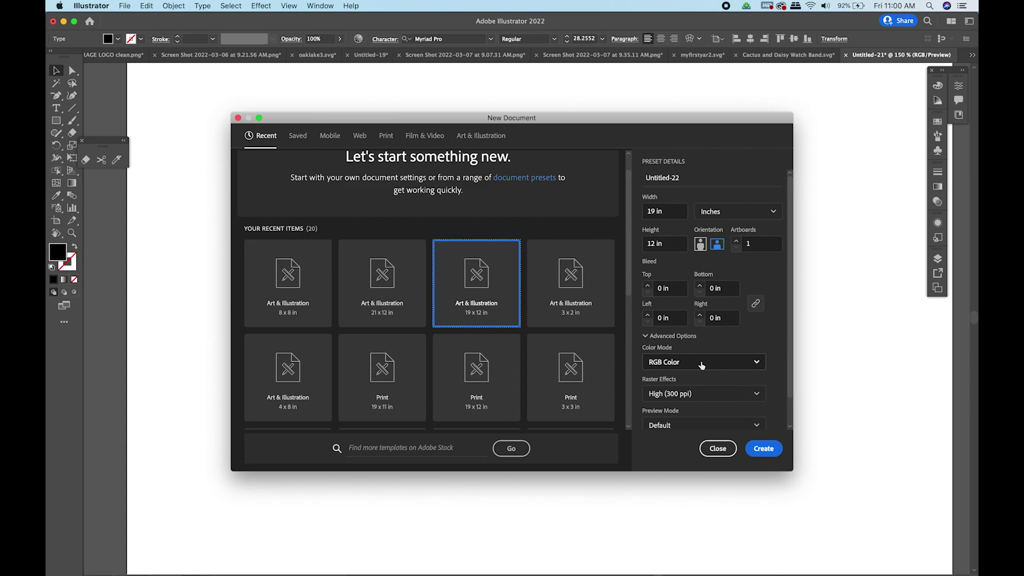
pyautogui.click(762, 449)
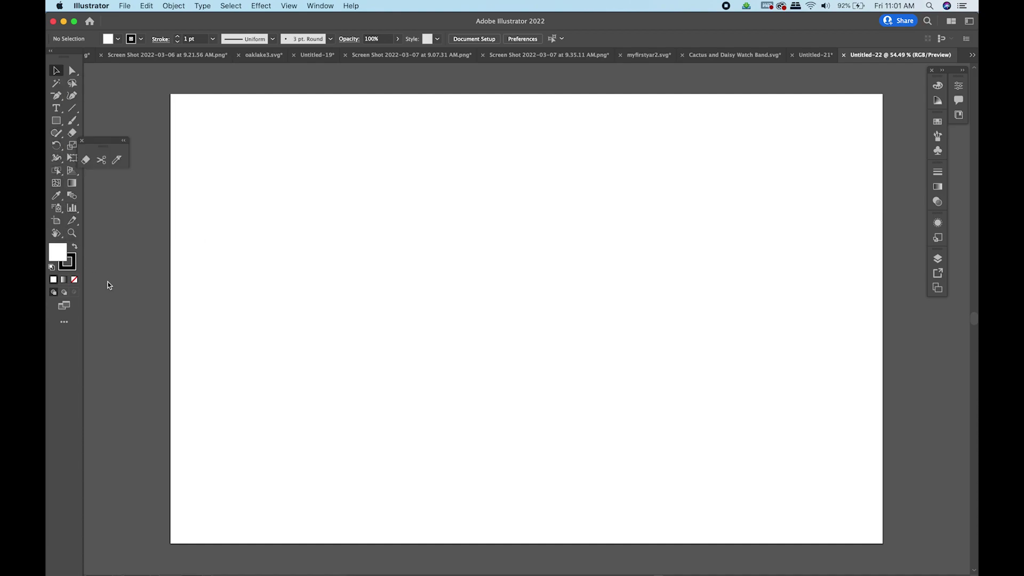
# Place centre-aligned placeholder text near the middle of the artboard and set its size to 72 pt
pyautogui.click(57, 110)
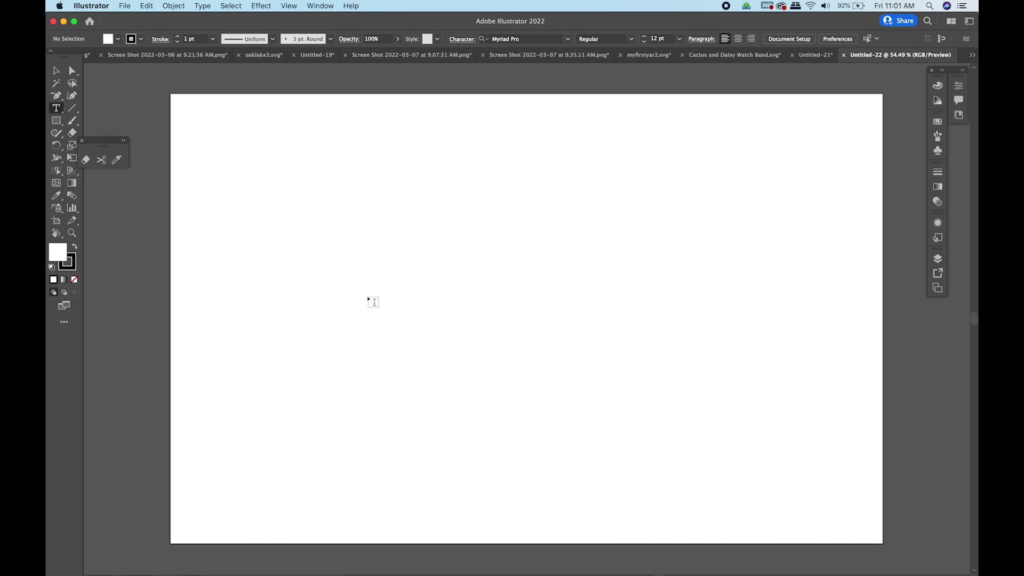
pyautogui.click(740, 41)
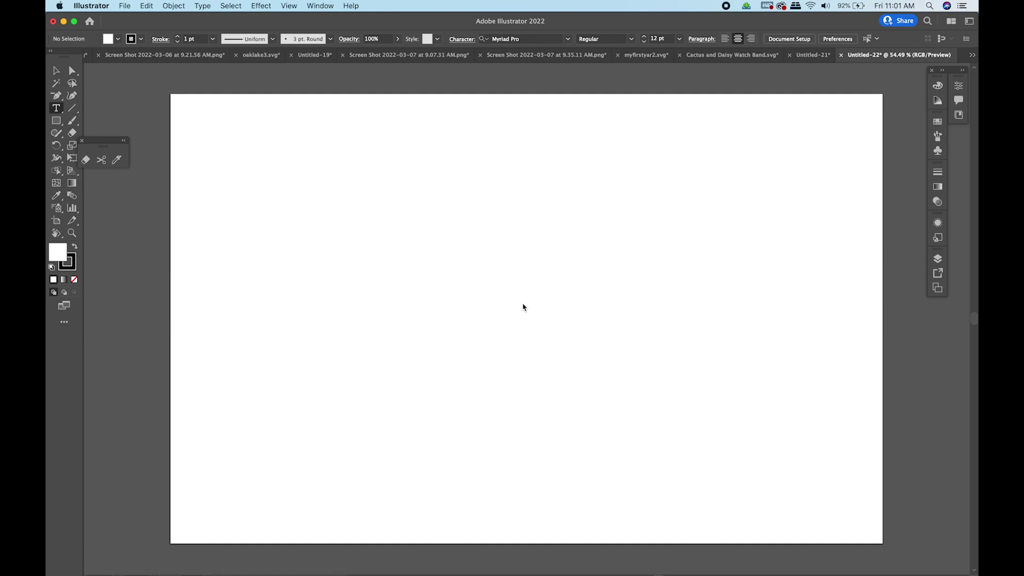
pyautogui.click(511, 295)
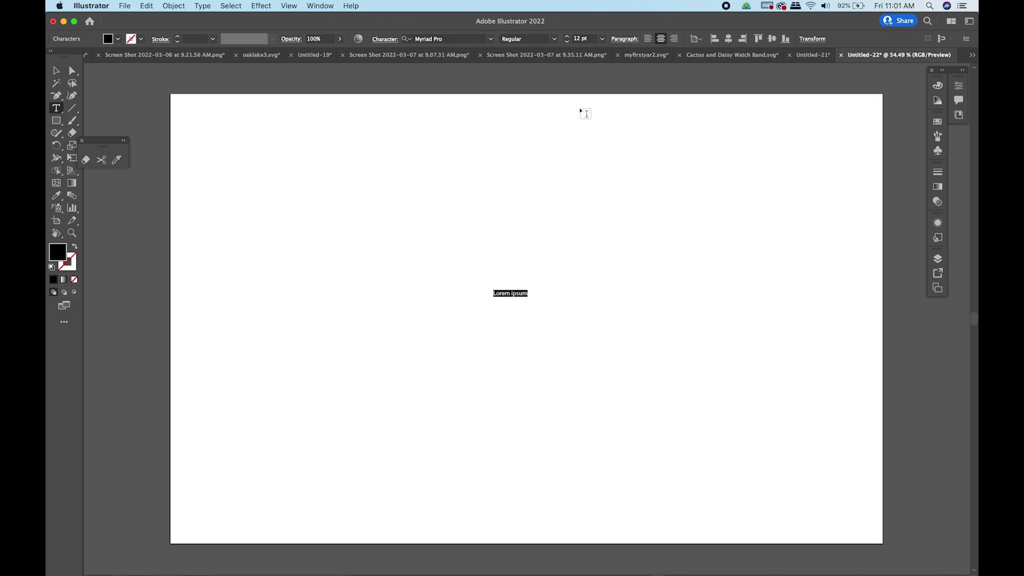
pyautogui.click(605, 40)
pyautogui.click(619, 223)
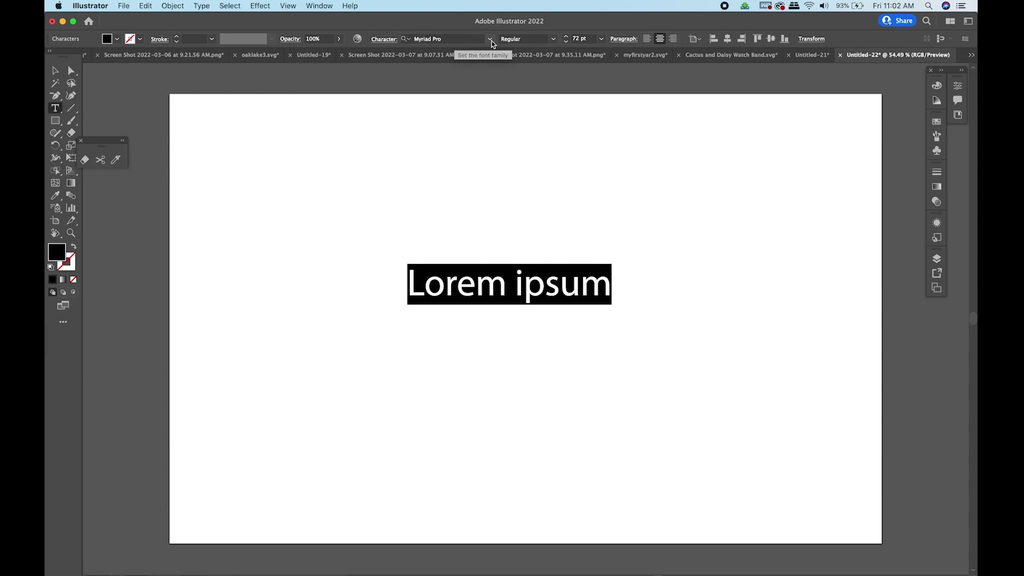
# Change the font of the whole "Lorem ipsum" text to the script typeface breather
pyautogui.click(56, 109)
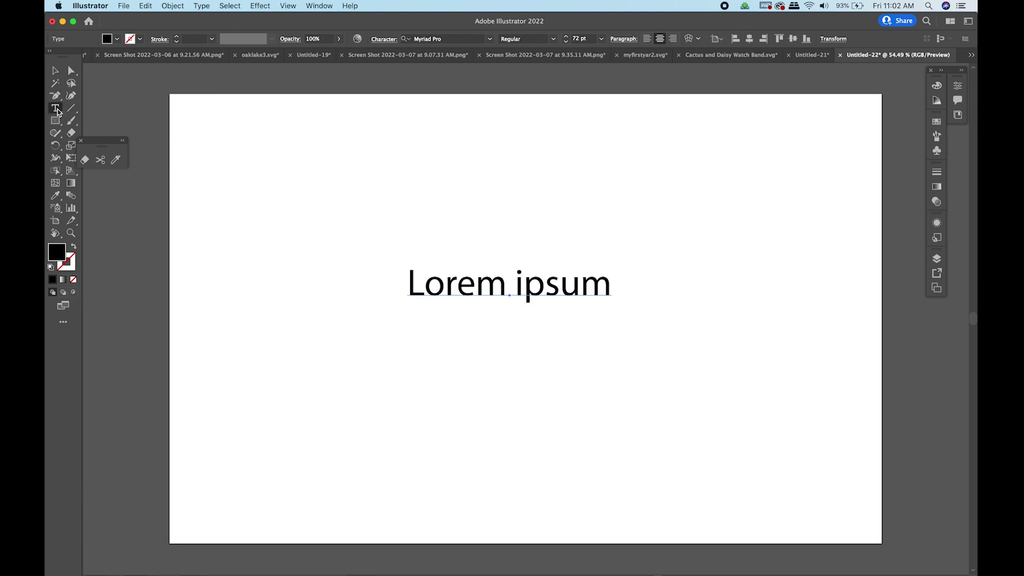
pyautogui.tripleClick(518, 287)
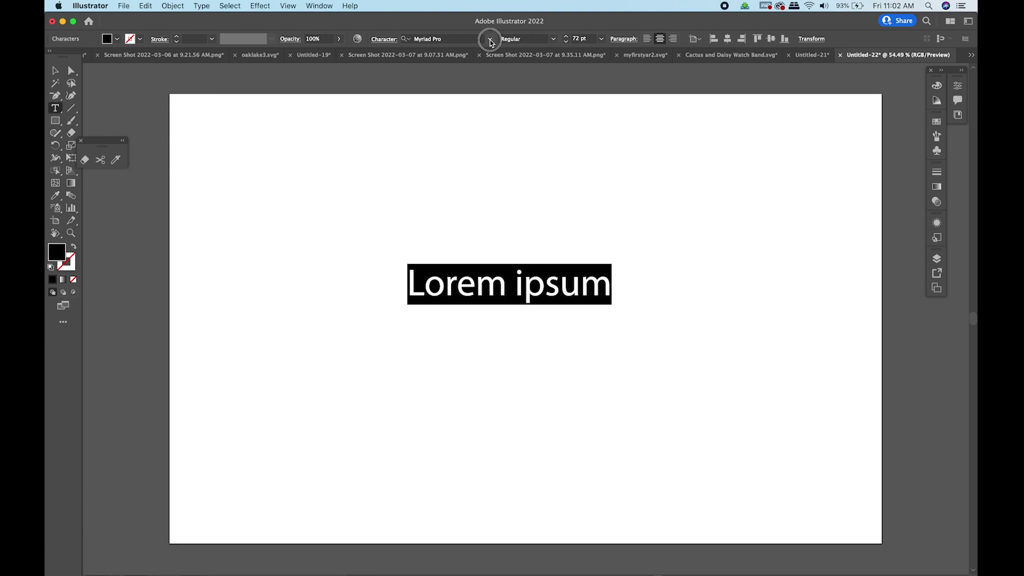
pyautogui.click(490, 39)
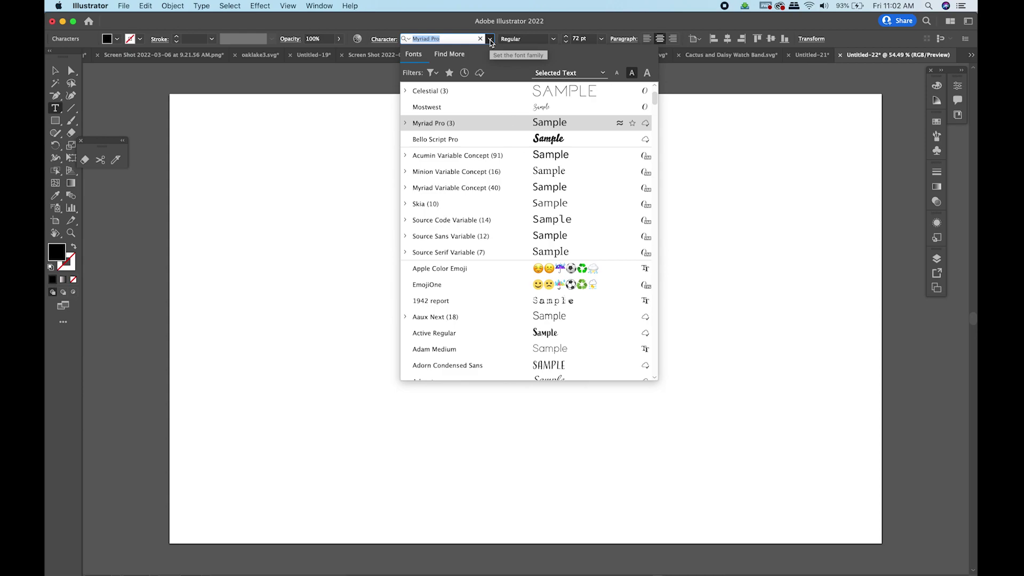
pyautogui.scroll(-5, 508, 243)
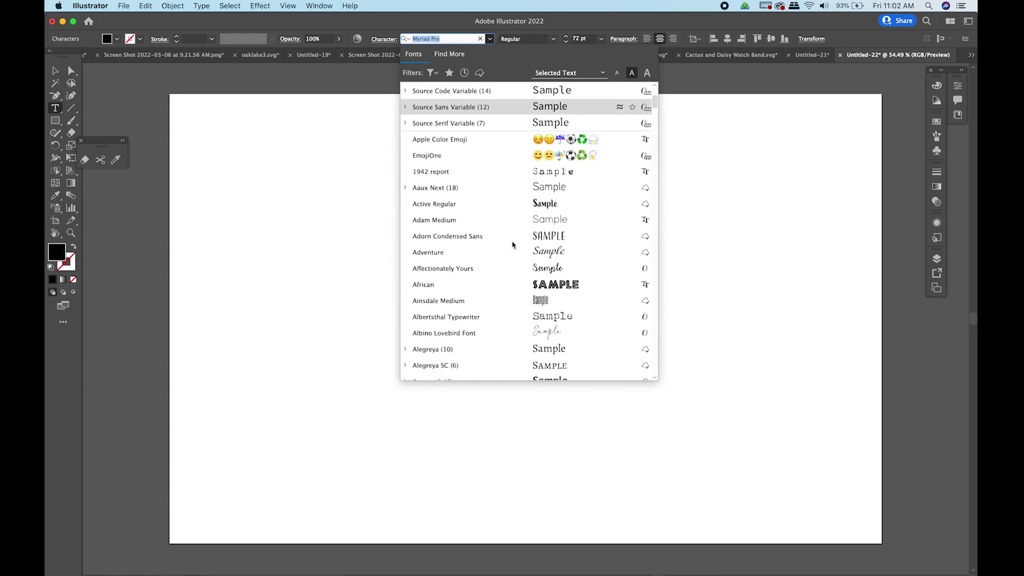
pyautogui.scroll(-10, 560, 297)
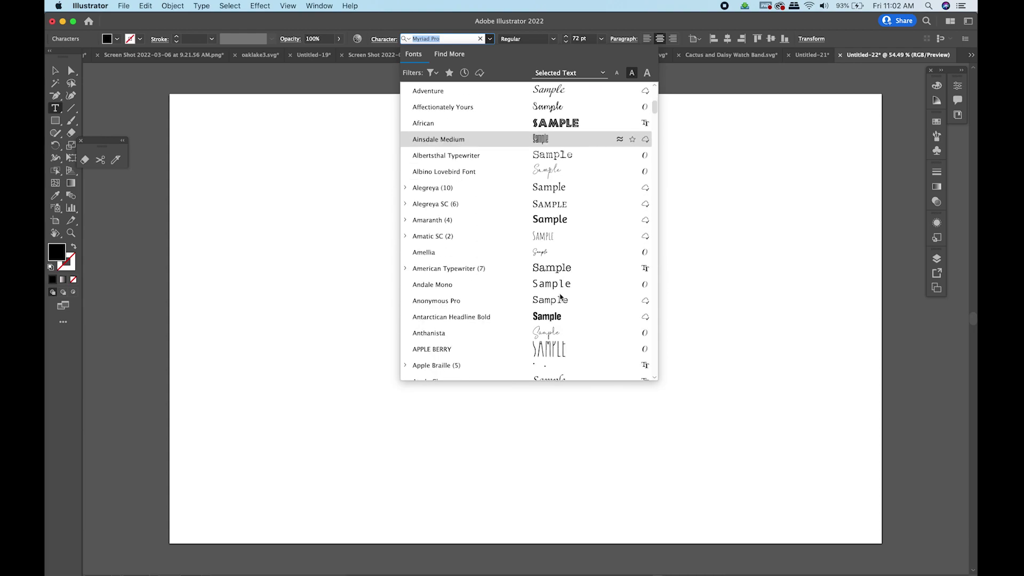
pyautogui.scroll(-4, 561, 297)
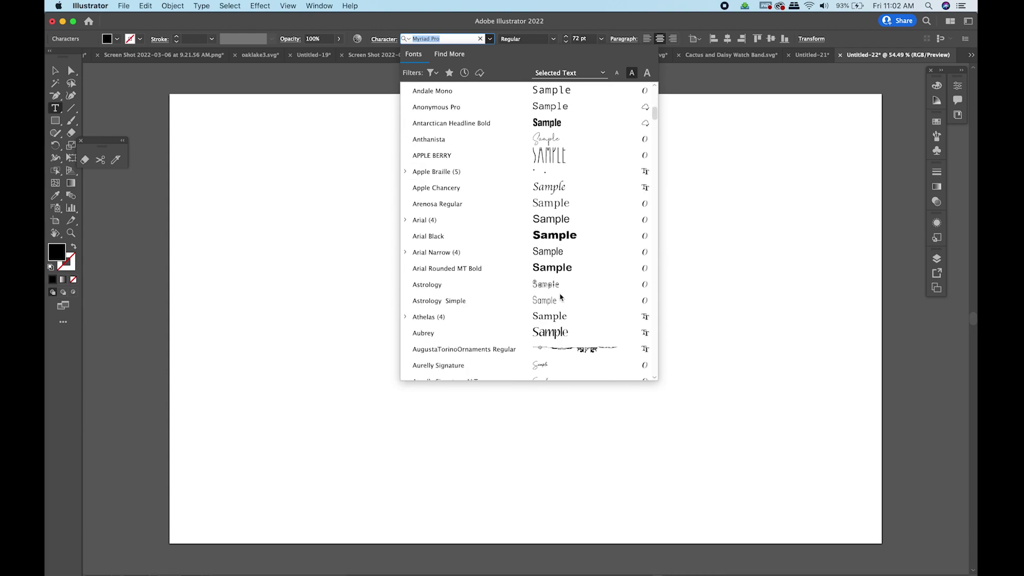
pyautogui.scroll(-9, 560, 297)
pyautogui.scroll(-2, 560, 298)
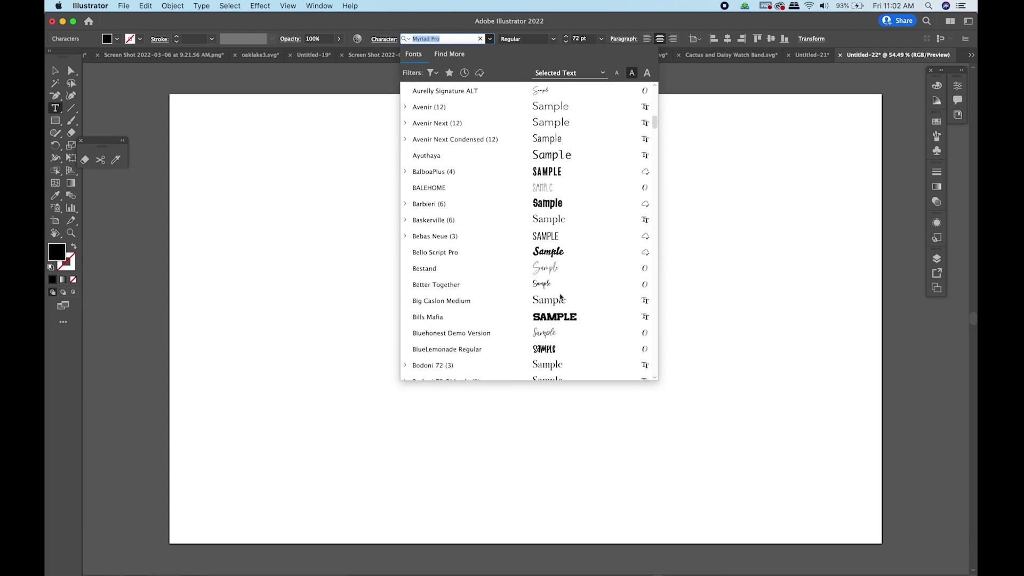
pyautogui.scroll(-7, 560, 297)
pyautogui.scroll(-2, 560, 297)
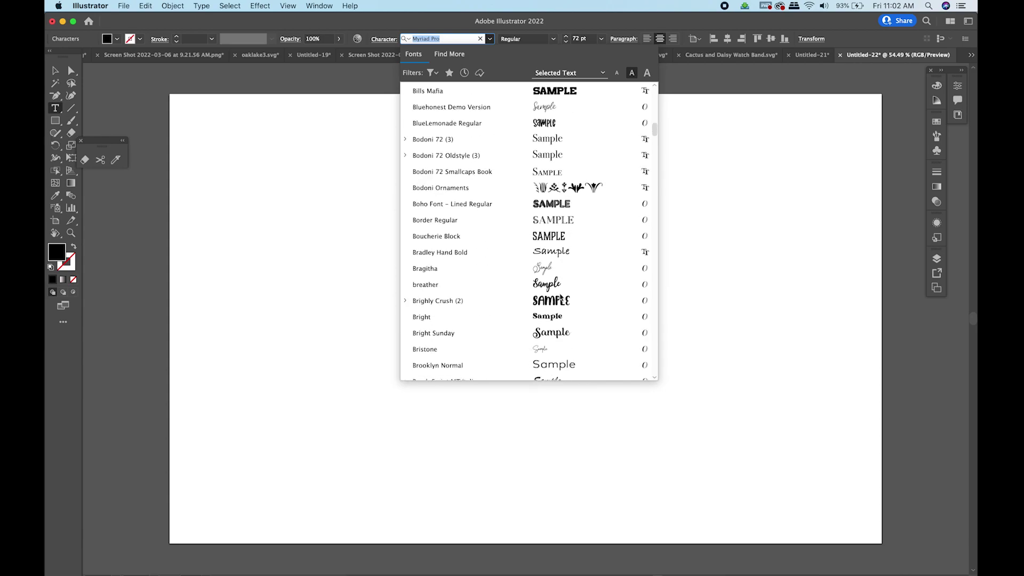
pyautogui.click(540, 287)
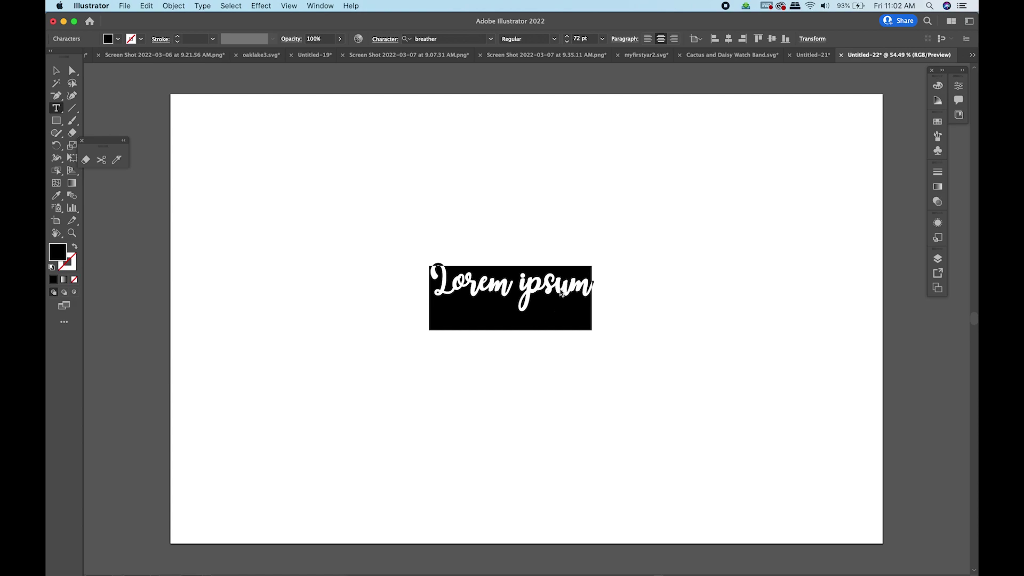
pyautogui.click(560, 292)
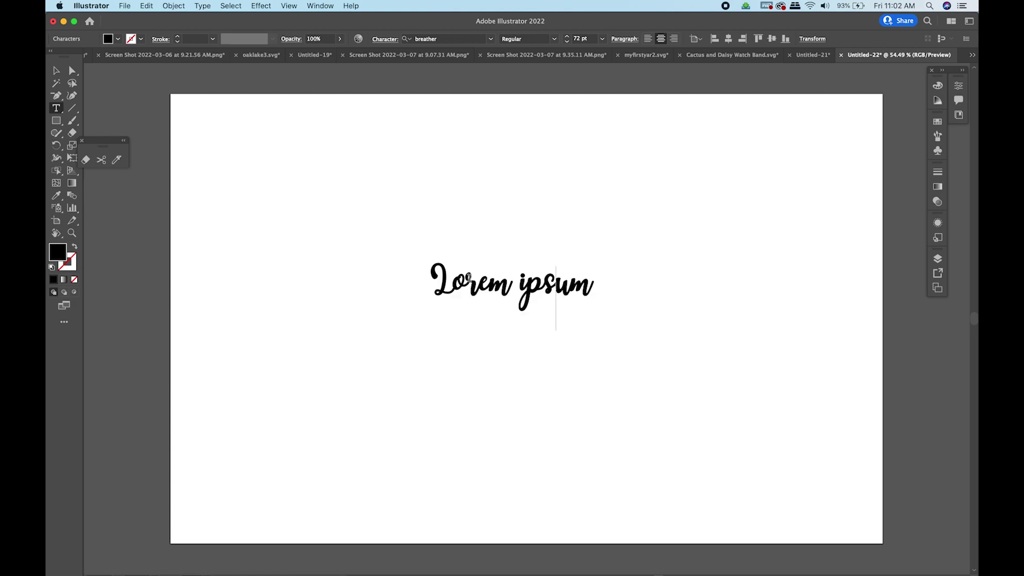
pyautogui.click(478, 289)
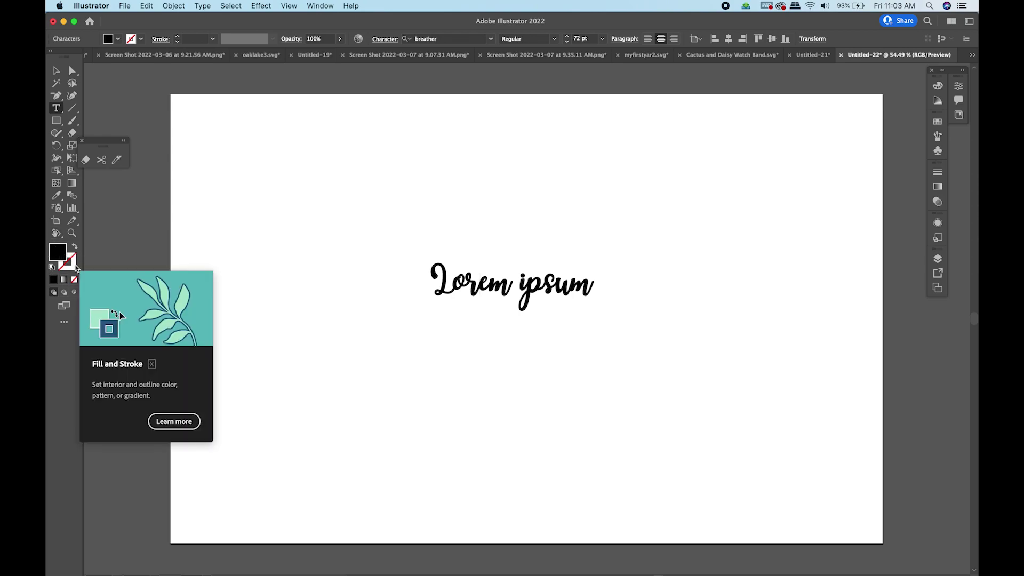
# Scale the "Lorem ipsum" text up proportionally to about 249 pt, filling most of the artboard's width
pyautogui.press('Escape')
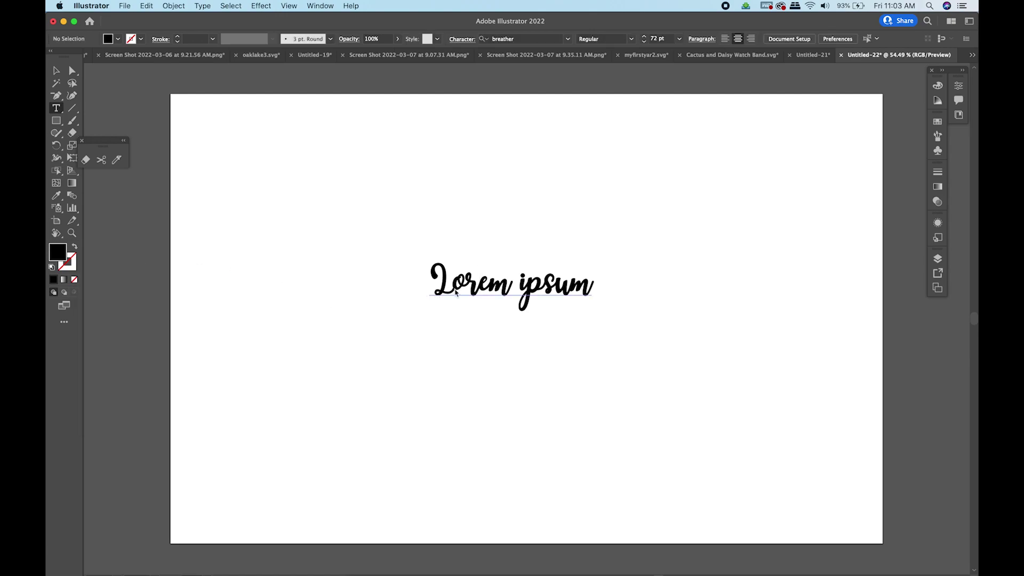
pyautogui.click(491, 286)
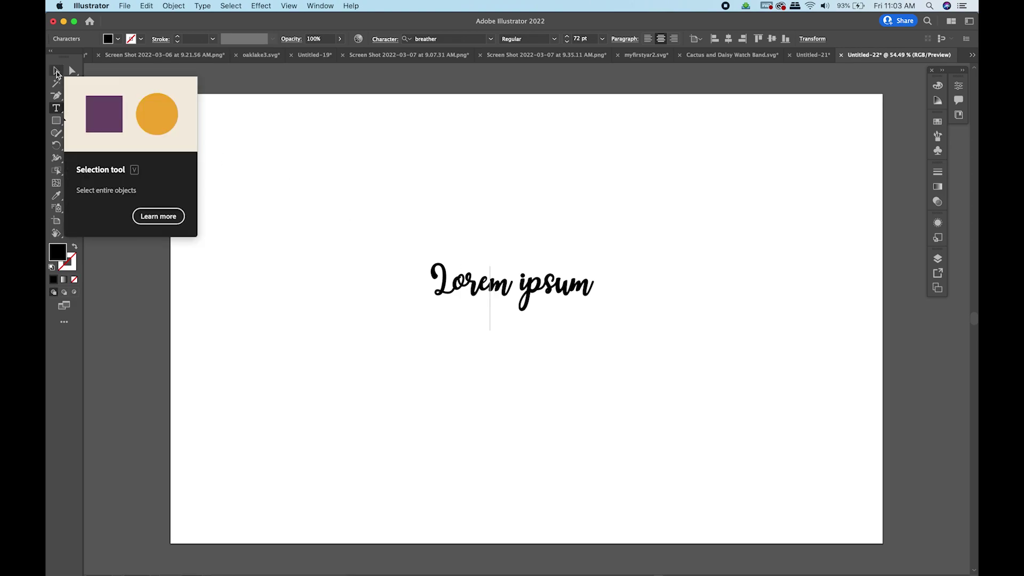
pyautogui.click(56, 72)
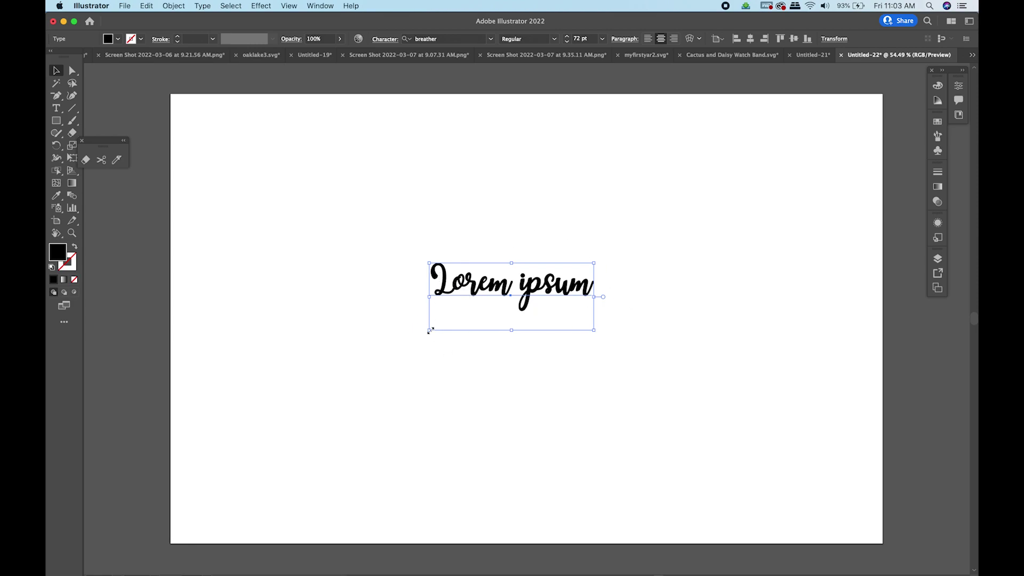
pyautogui.moveTo(431, 331)
pyautogui.mouseDown()
pyautogui.moveTo(382, 338)
pyautogui.moveTo(414, 383)
pyautogui.moveTo(347, 394)
pyautogui.moveTo(450, 446)
pyautogui.moveTo(501, 345)
pyautogui.moveTo(435, 306)
pyautogui.moveTo(379, 332)
pyautogui.moveTo(437, 402)
pyautogui.moveTo(443, 352)
pyautogui.moveTo(500, 292)
pyautogui.moveTo(450, 311)
pyautogui.moveTo(450, 330)
pyautogui.mouseUp()
pyautogui.press('super+z')
pyautogui.moveTo(429, 330); pyautogui.dragTo(318, 379)
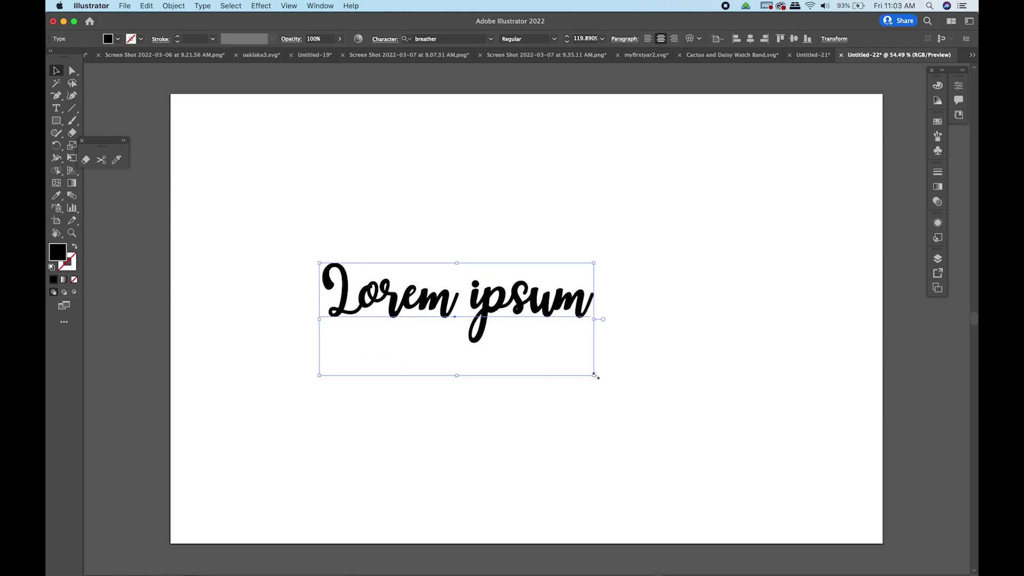
pyautogui.moveTo(594, 379); pyautogui.dragTo(813, 494)
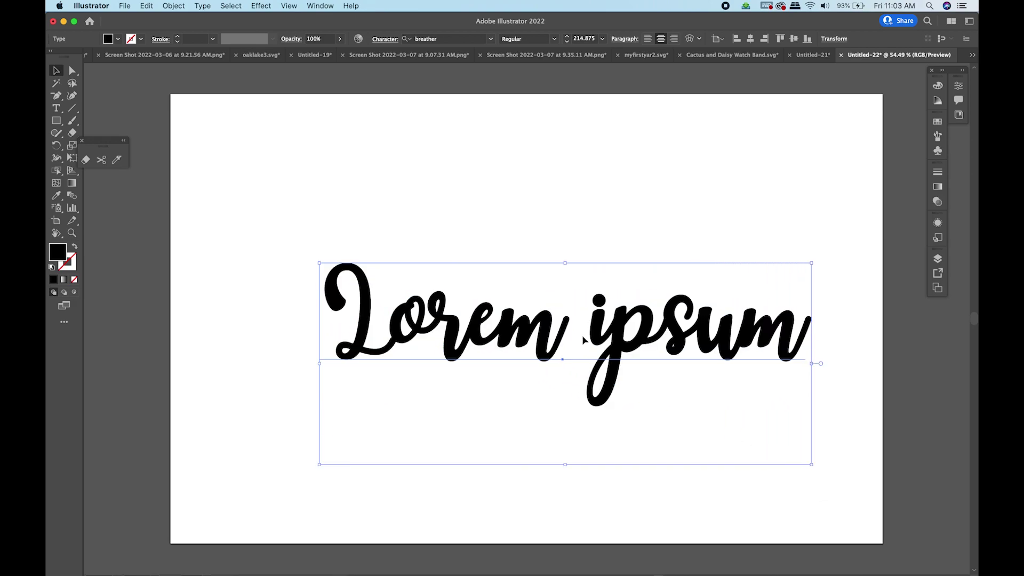
pyautogui.moveTo(318, 262); pyautogui.dragTo(241, 185)
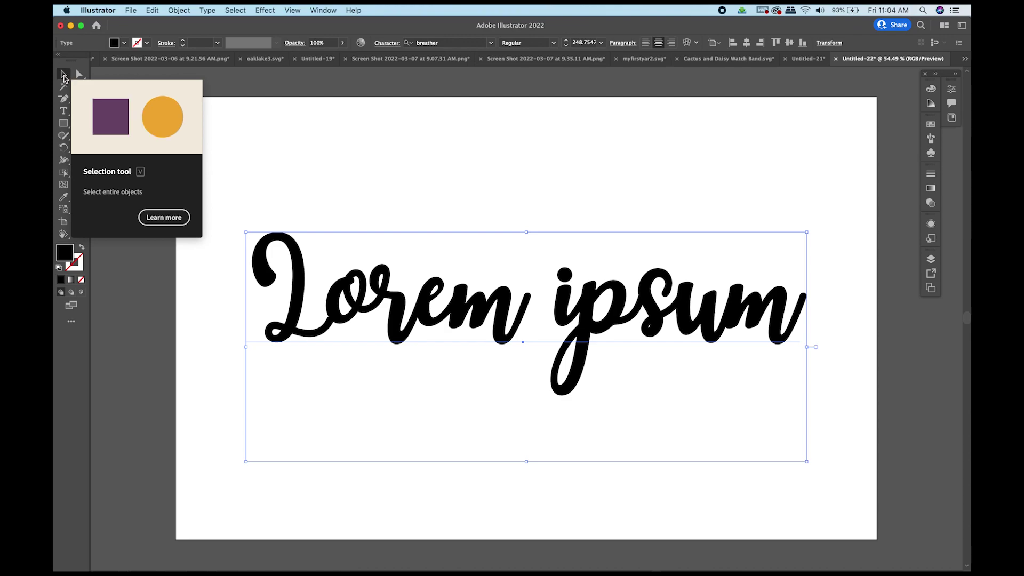
# Convert the enlarged "Lorem ipsum" text to outlines
pyautogui.rightClick(457, 318)
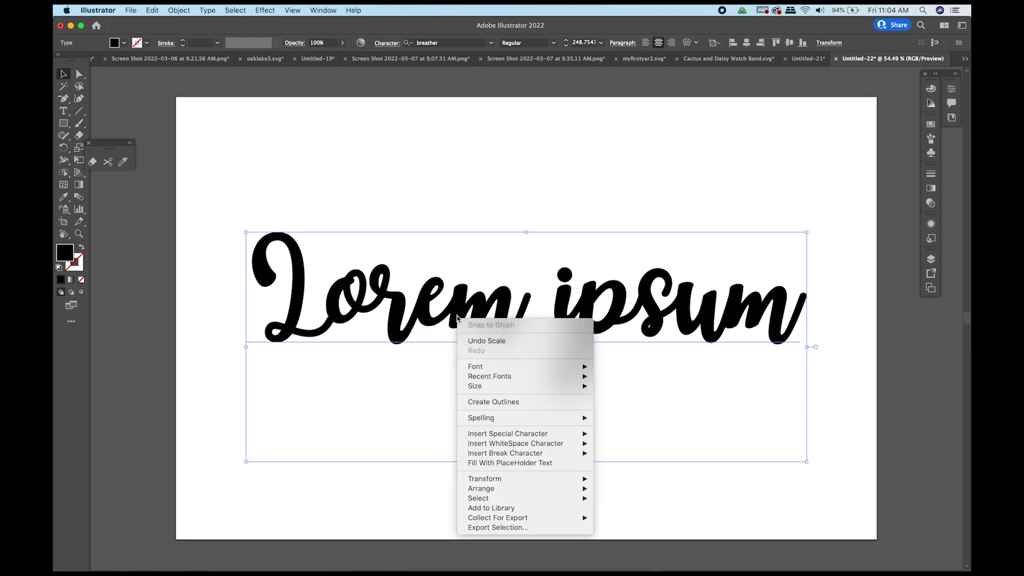
pyautogui.click(484, 407)
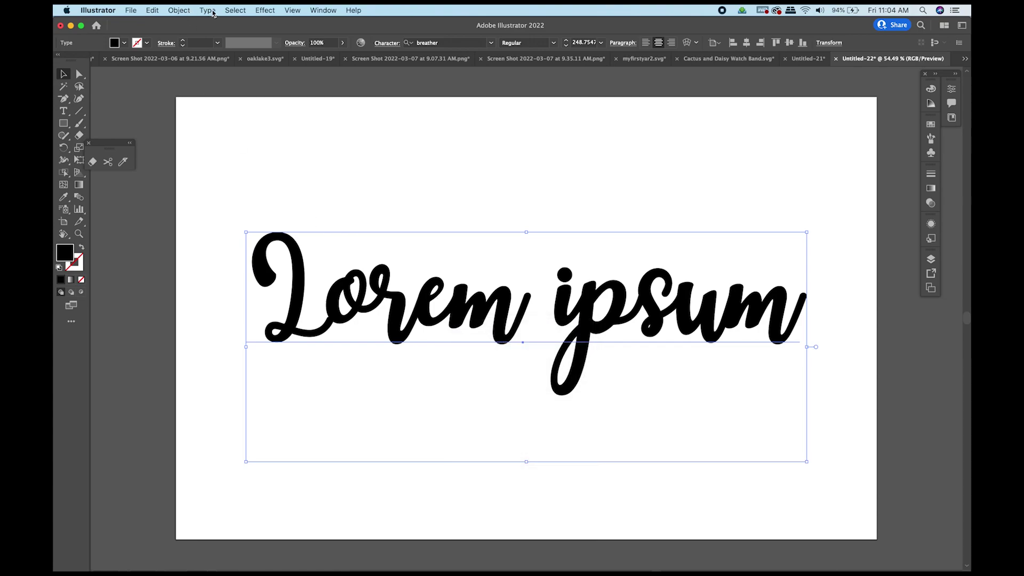
pyautogui.click(211, 12)
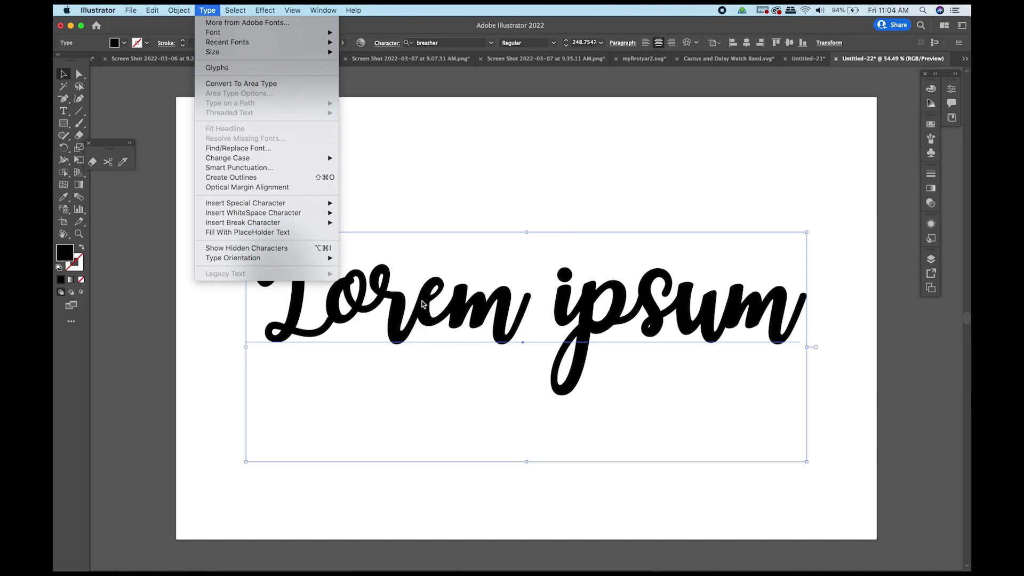
pyautogui.click(267, 181)
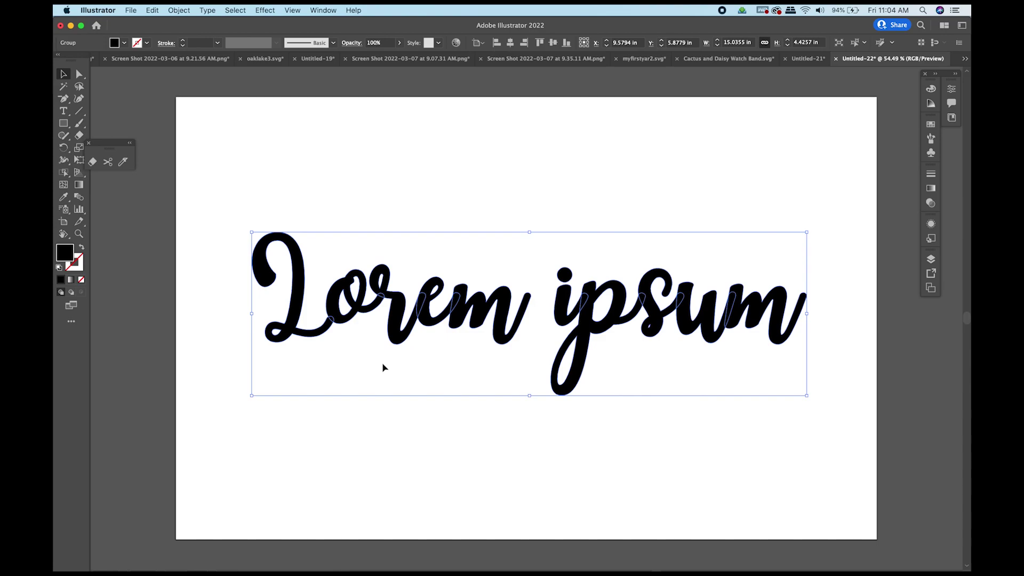
# Examine up close where the outlined script letters overlap one another
pyautogui.press('super+equal')
pyautogui.press('super+equal')
pyautogui.press('super+equal')
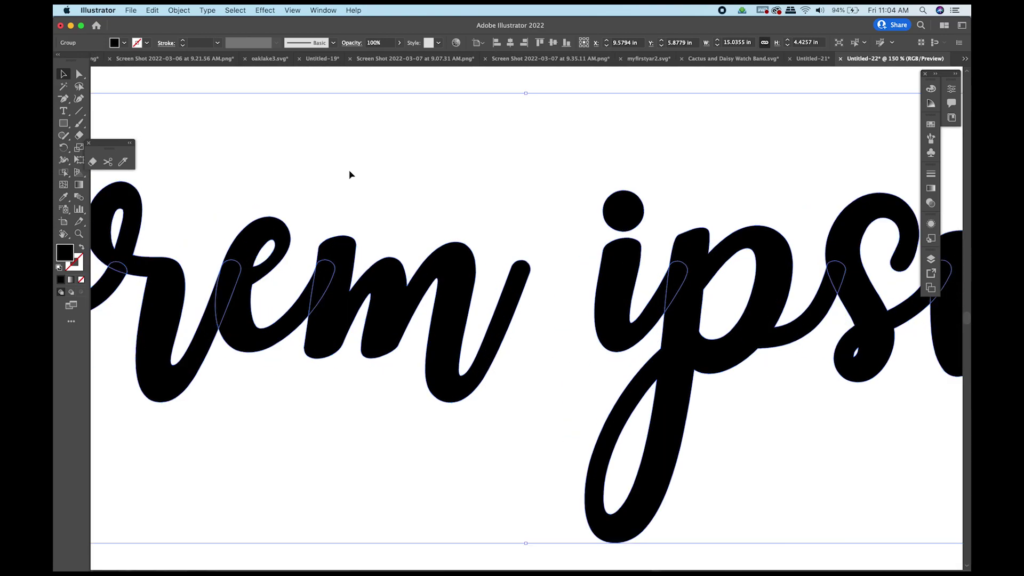
pyautogui.hscroll(-8, 350, 179)
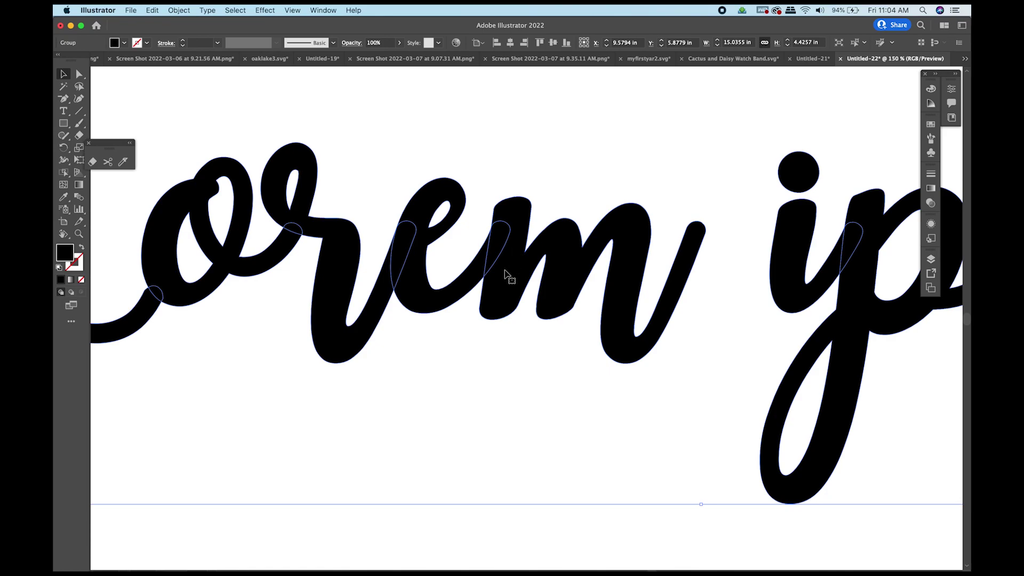
pyautogui.press('super+minus')
pyautogui.press('super+minus')
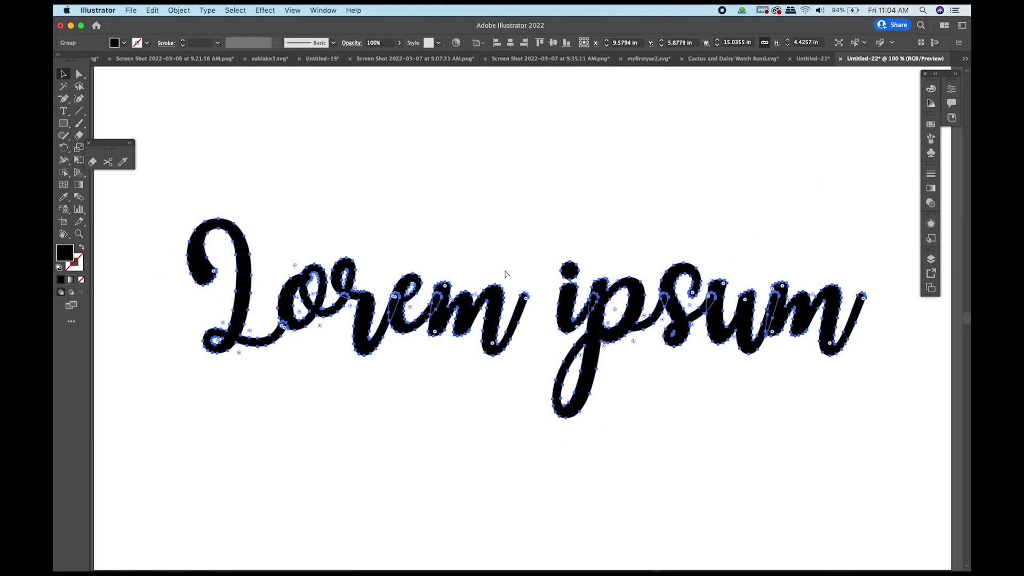
pyautogui.press('v')
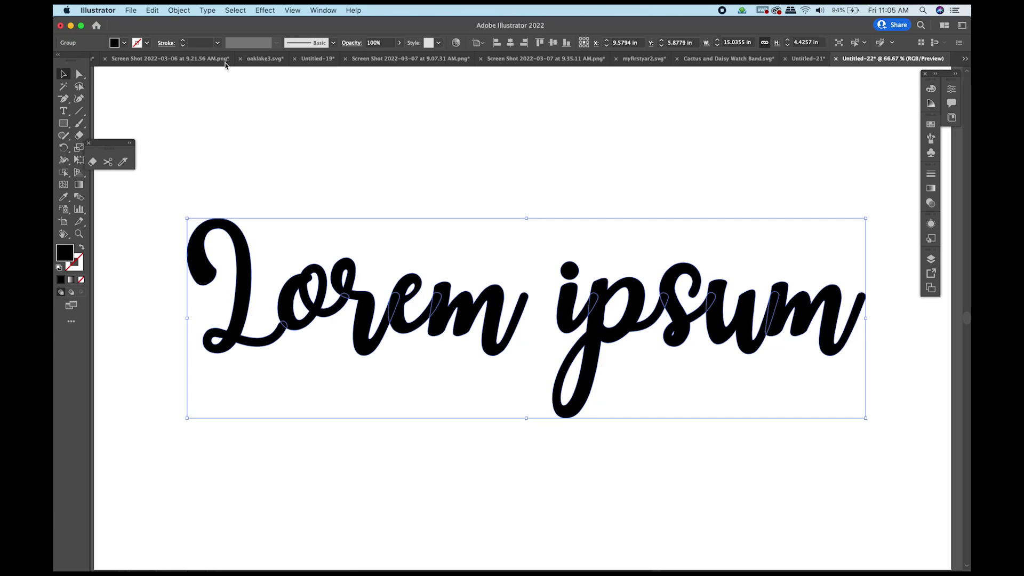
# Unite the overlapping outlined letters of "Lorem ipsum" into merged shapes with Pathfinder
pyautogui.click(323, 11)
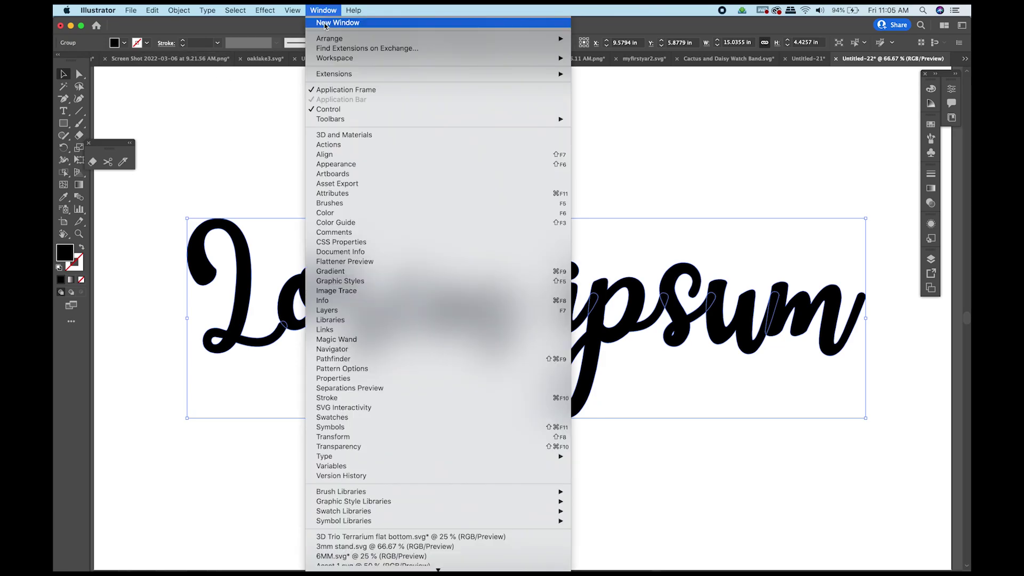
pyautogui.click(337, 360)
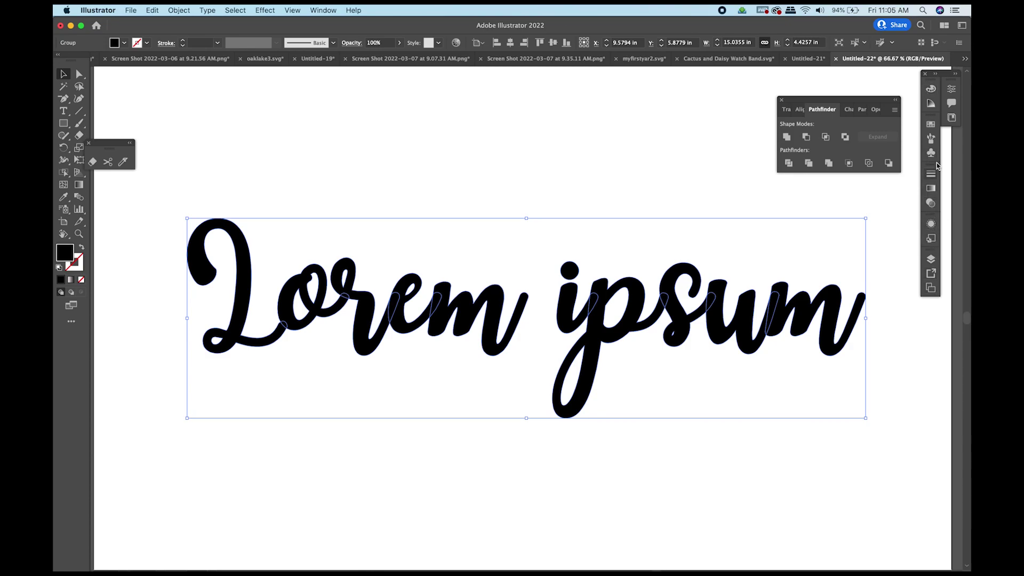
pyautogui.click(324, 10)
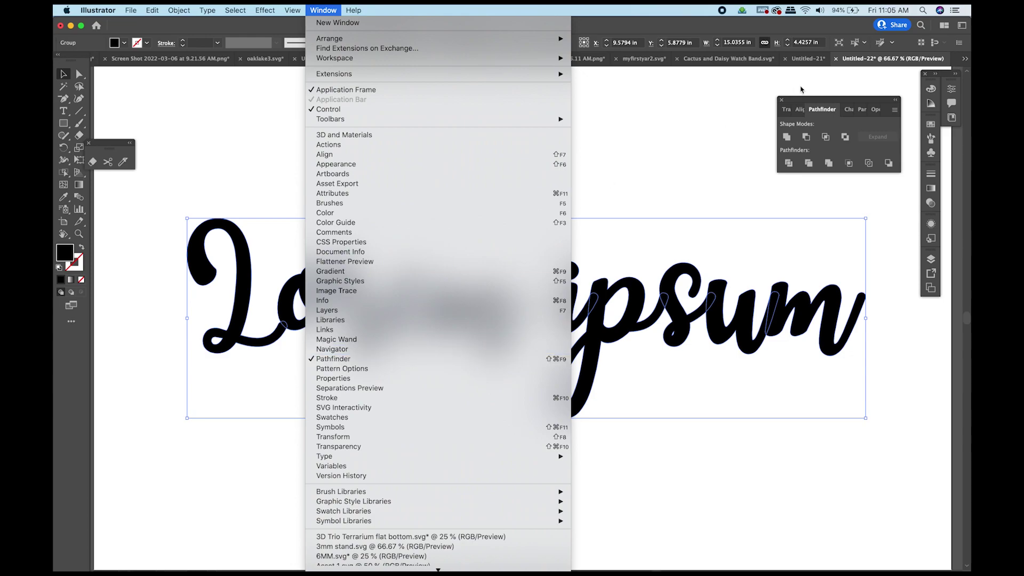
pyautogui.click(824, 112)
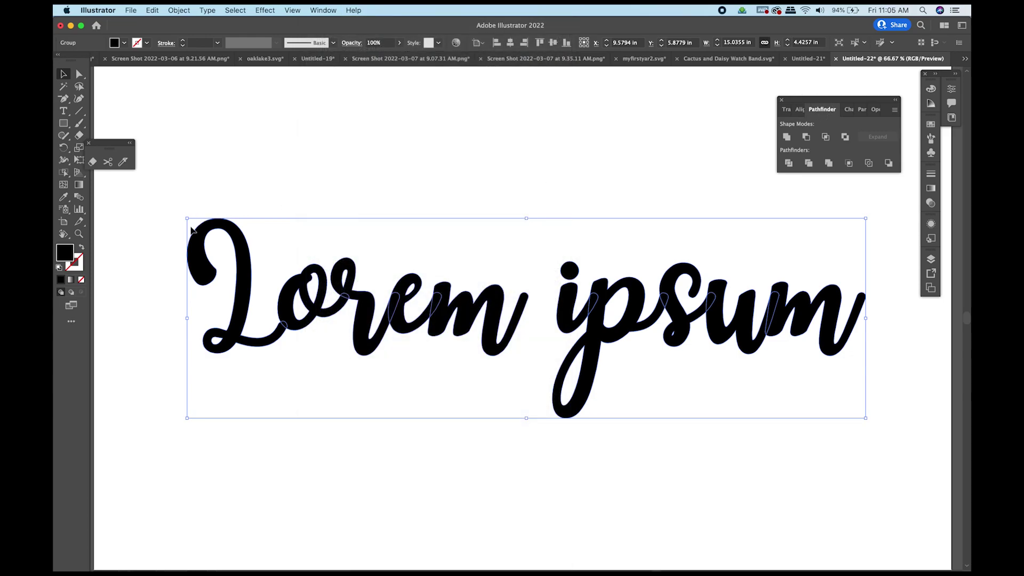
pyautogui.click(787, 138)
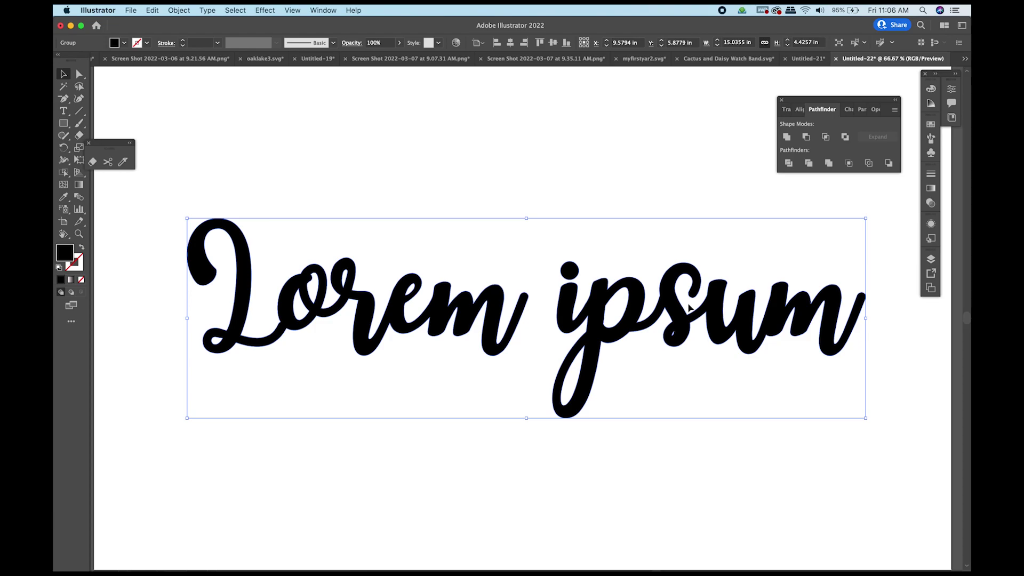
pyautogui.click(640, 147)
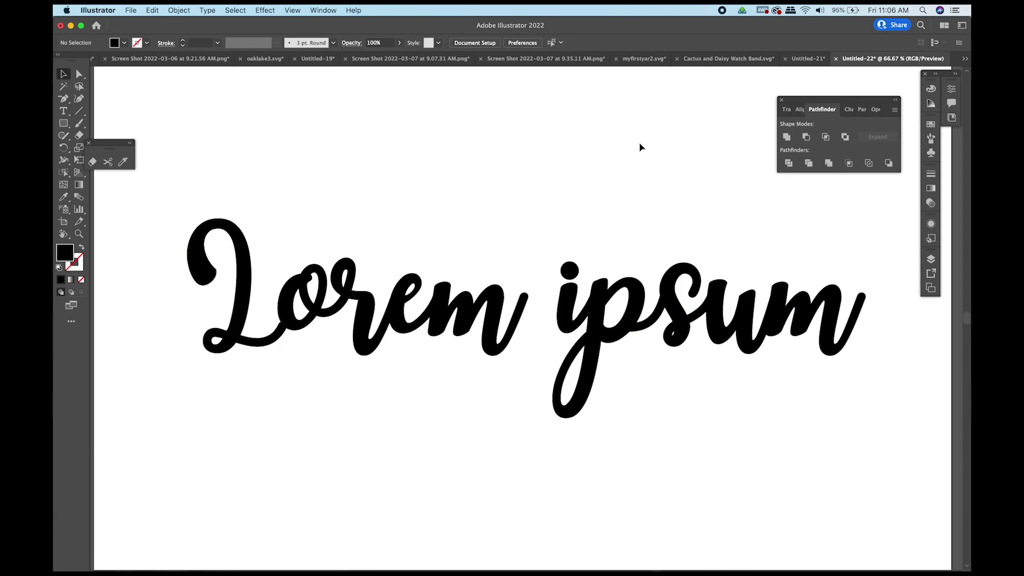
# Remove the fill from the united "Lorem ipsum" lettering and give it an orange stroke, colour f7931e
pyautogui.click(438, 321)
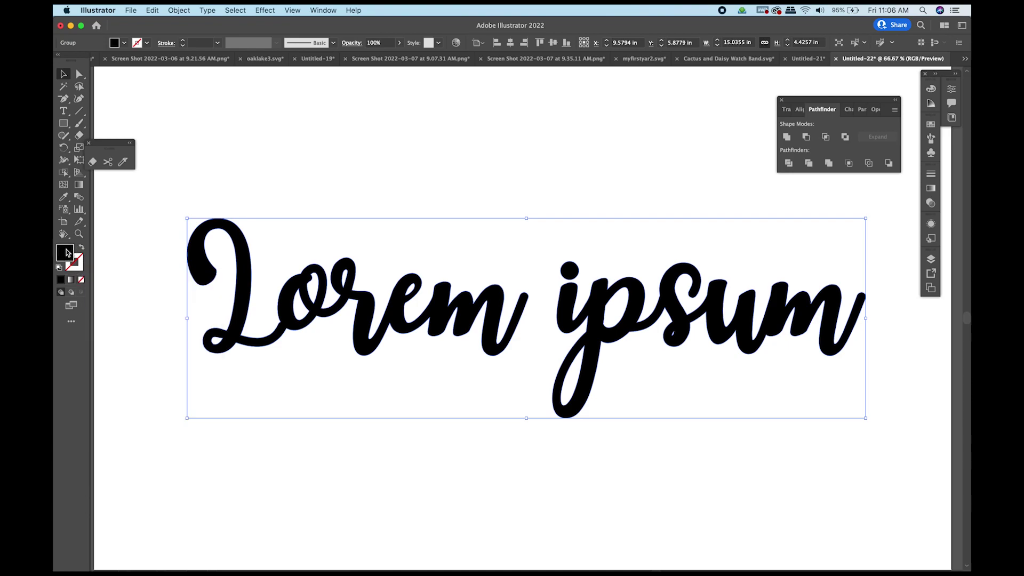
pyautogui.click(83, 281)
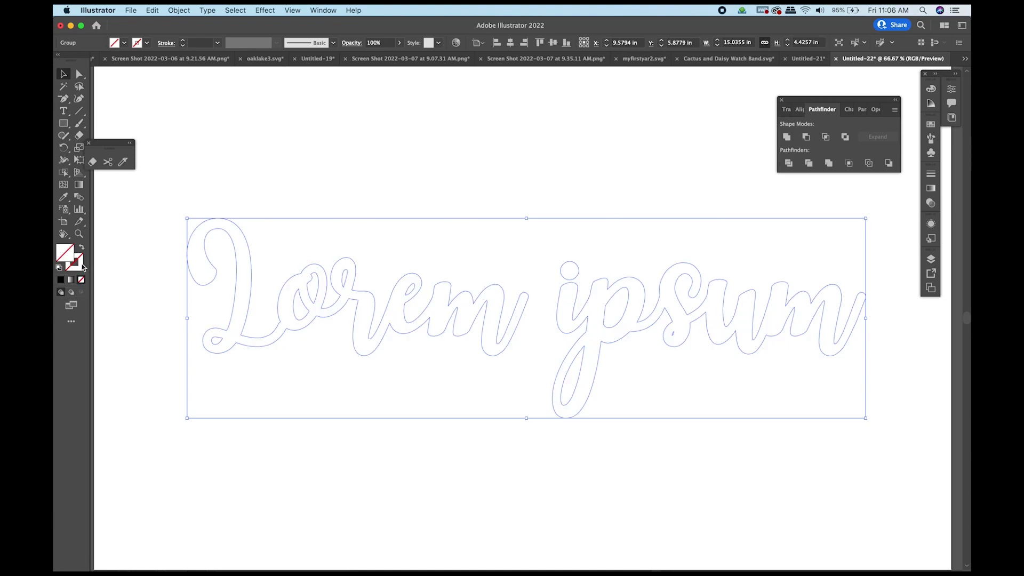
pyautogui.click(83, 267)
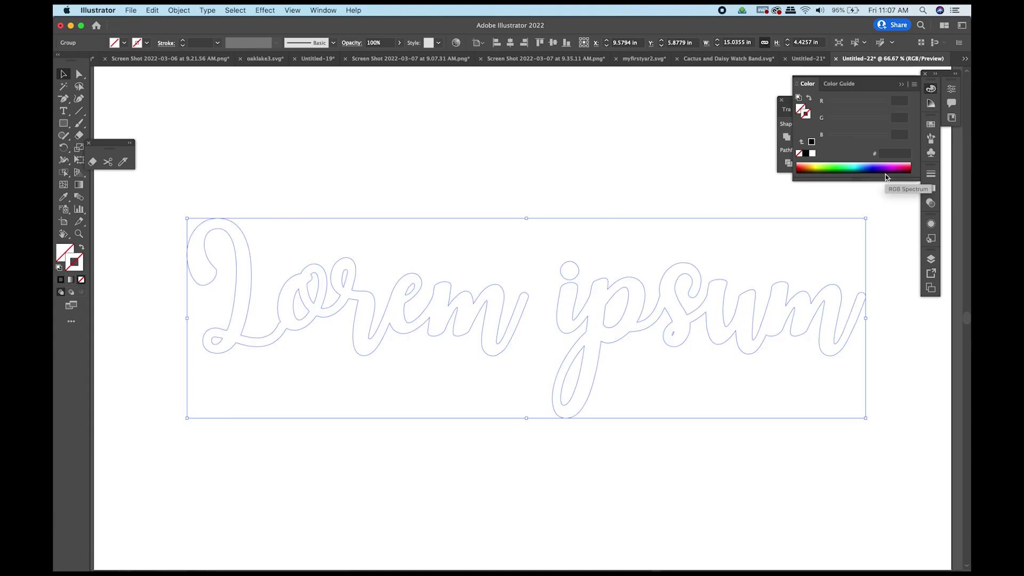
pyautogui.click(932, 126)
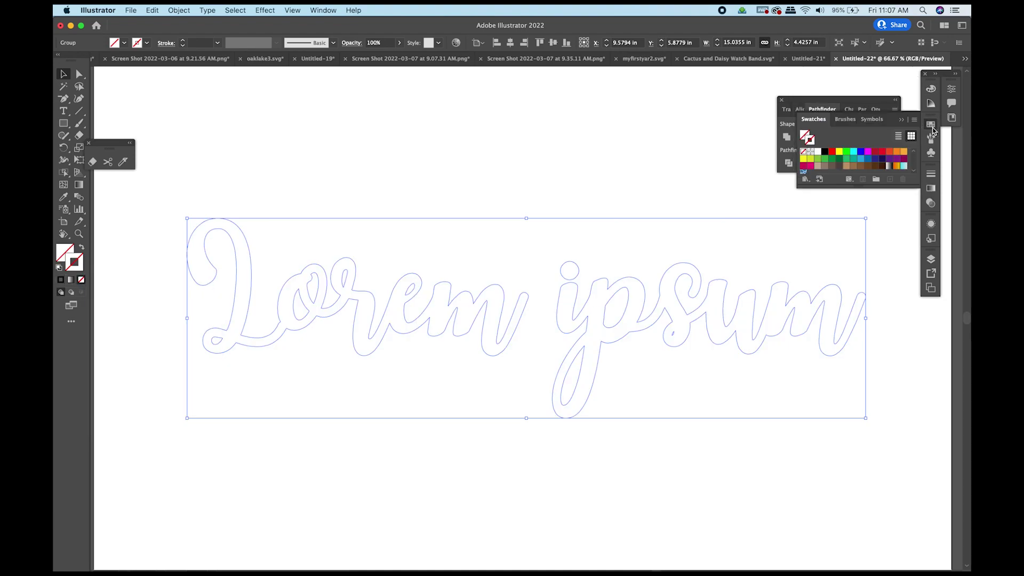
pyautogui.click(898, 152)
pyautogui.click(77, 273)
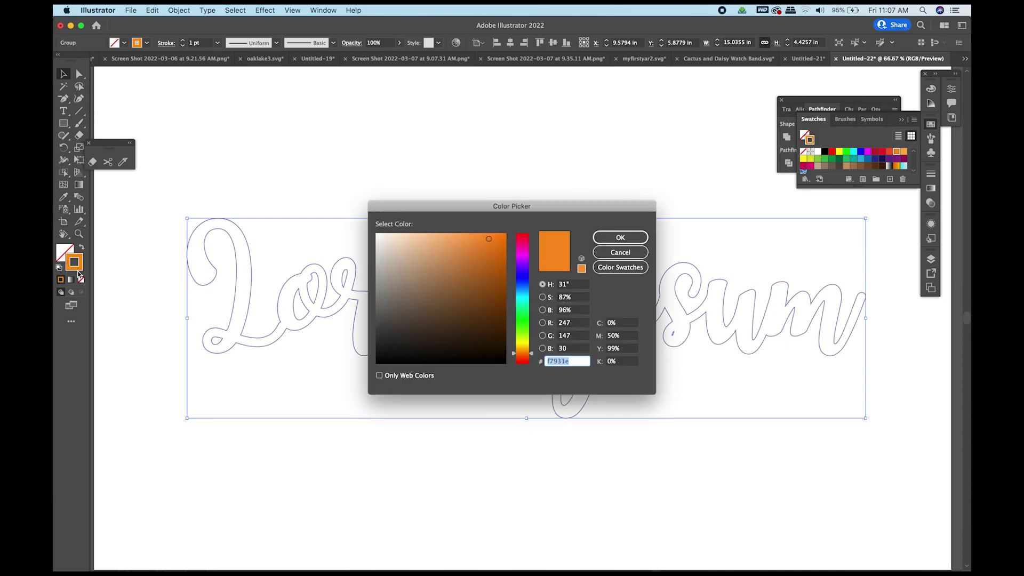
pyautogui.click(631, 237)
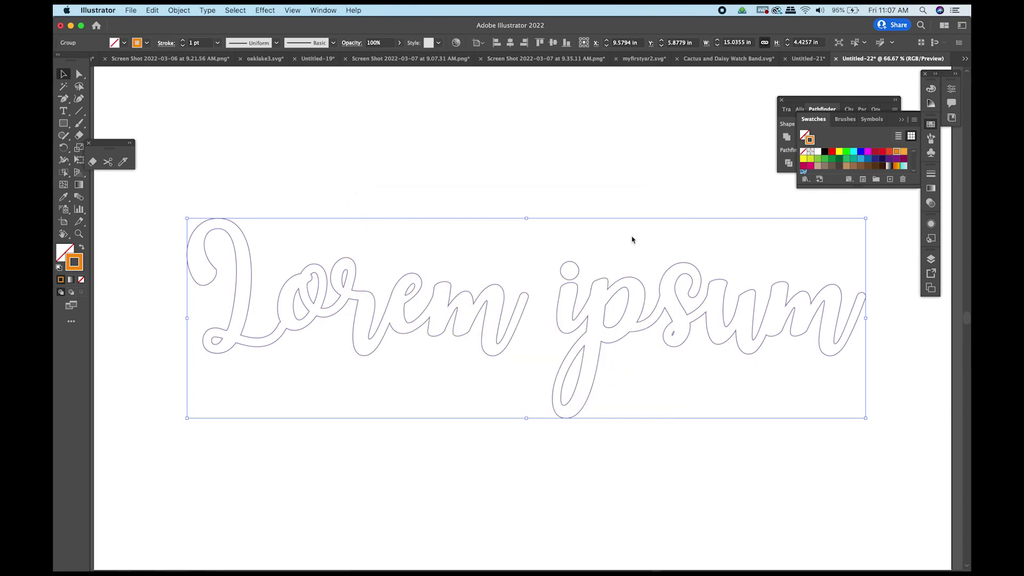
pyautogui.click(585, 180)
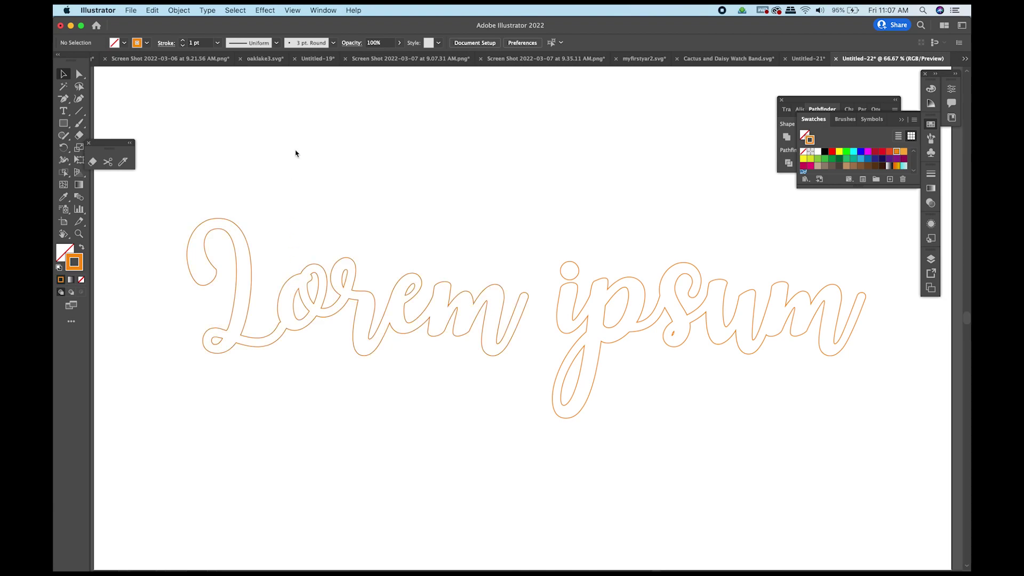
# Set the width of the whole "Lorem ipsum" lettering to 16 in with its proportions constrained
pyautogui.click(174, 207)
pyautogui.moveTo(174, 207); pyautogui.dragTo(887, 490)
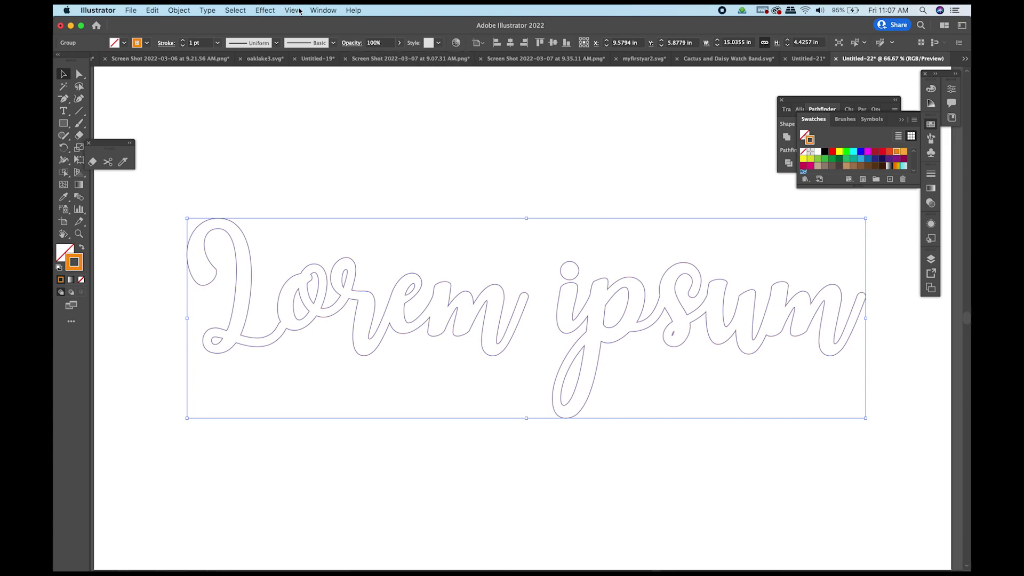
pyautogui.click(329, 11)
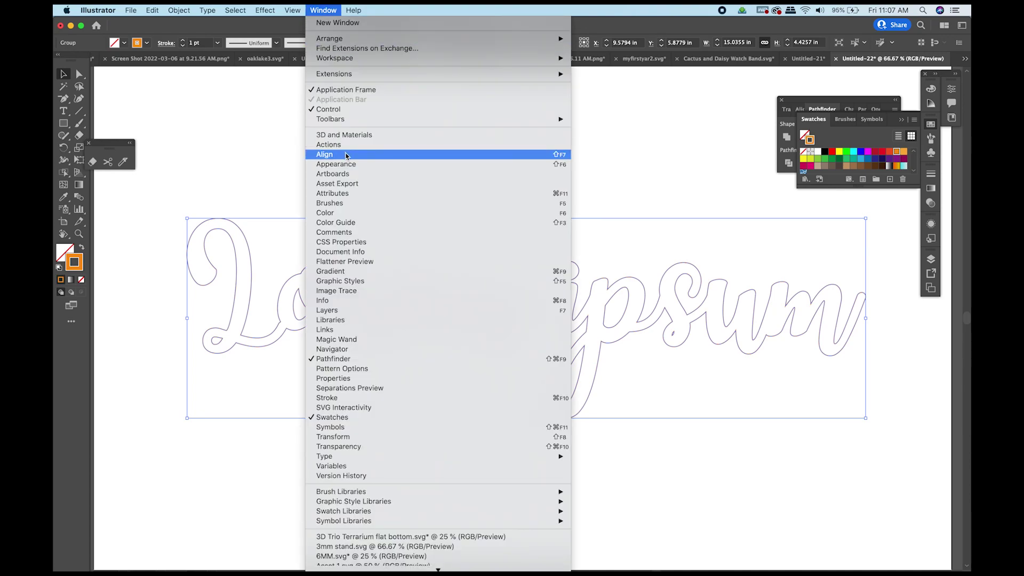
pyautogui.click(339, 437)
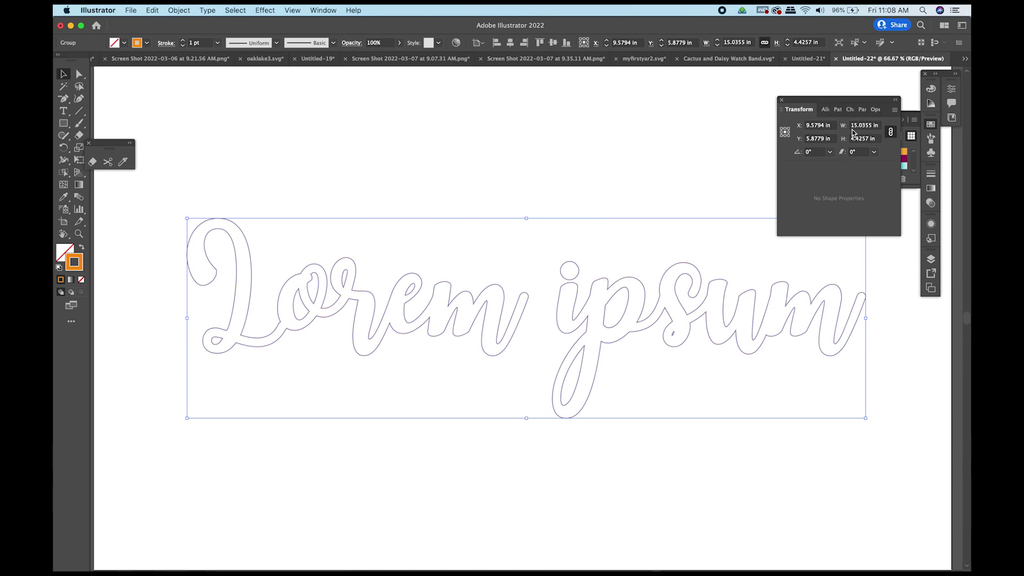
pyautogui.click(865, 126)
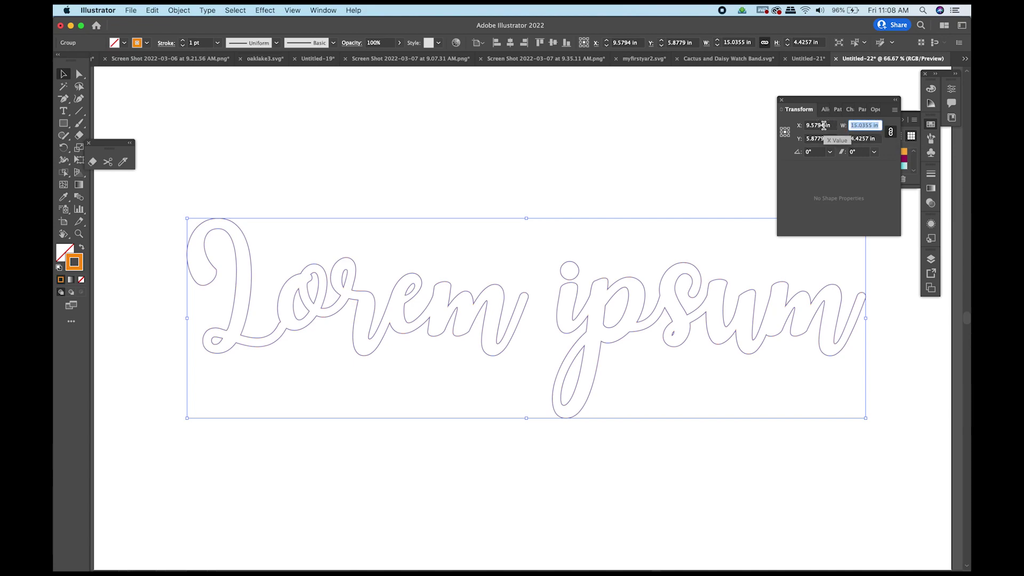
pyautogui.write('16')
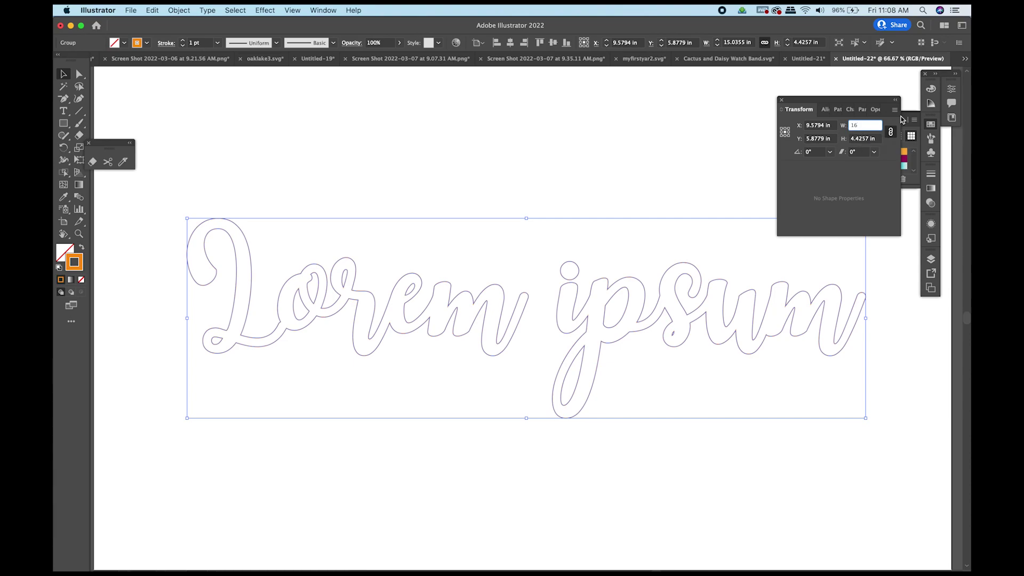
pyautogui.press('Return')
pyautogui.click(891, 134)
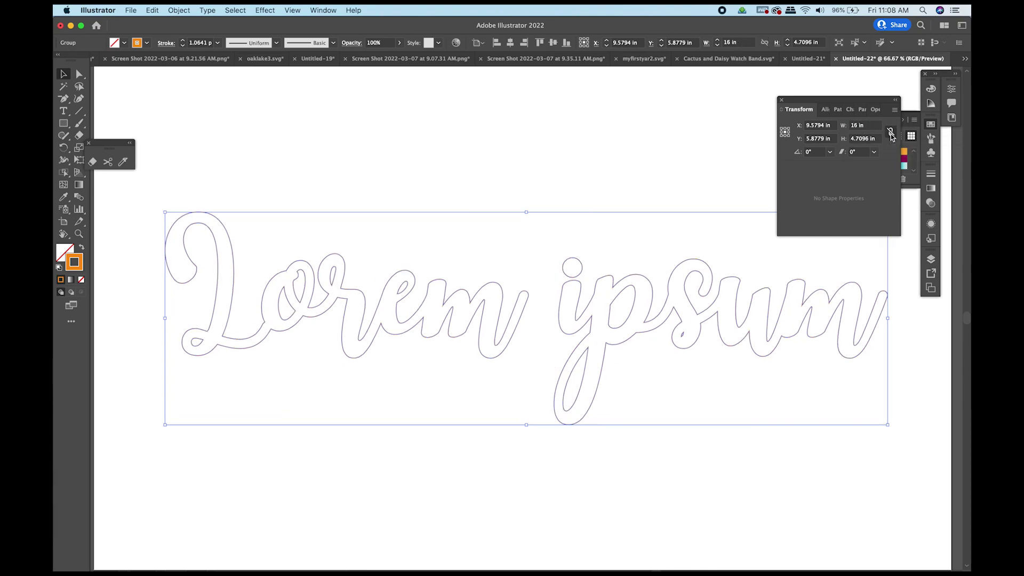
pyautogui.click(892, 134)
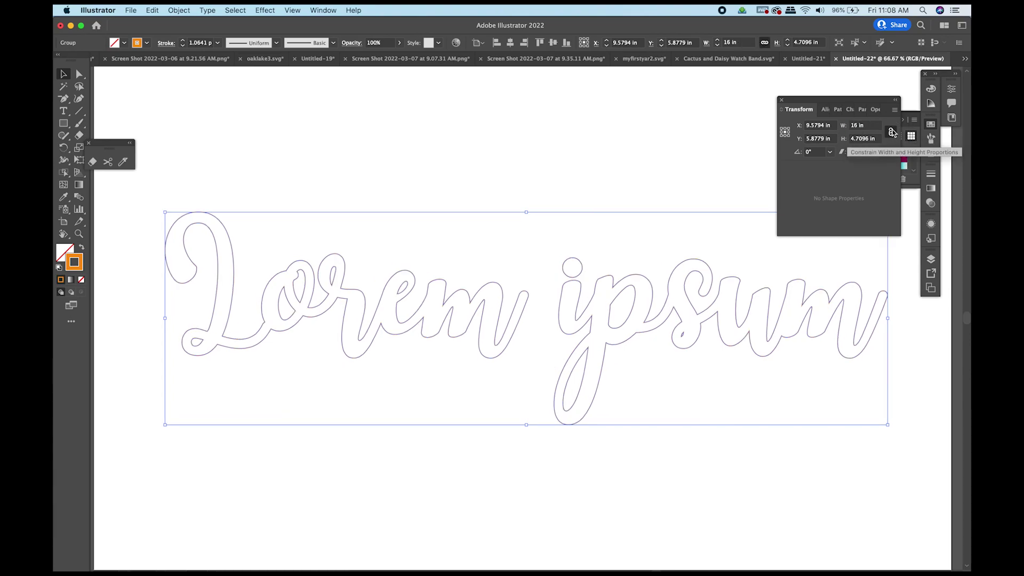
pyautogui.click(891, 134)
pyautogui.click(891, 134)
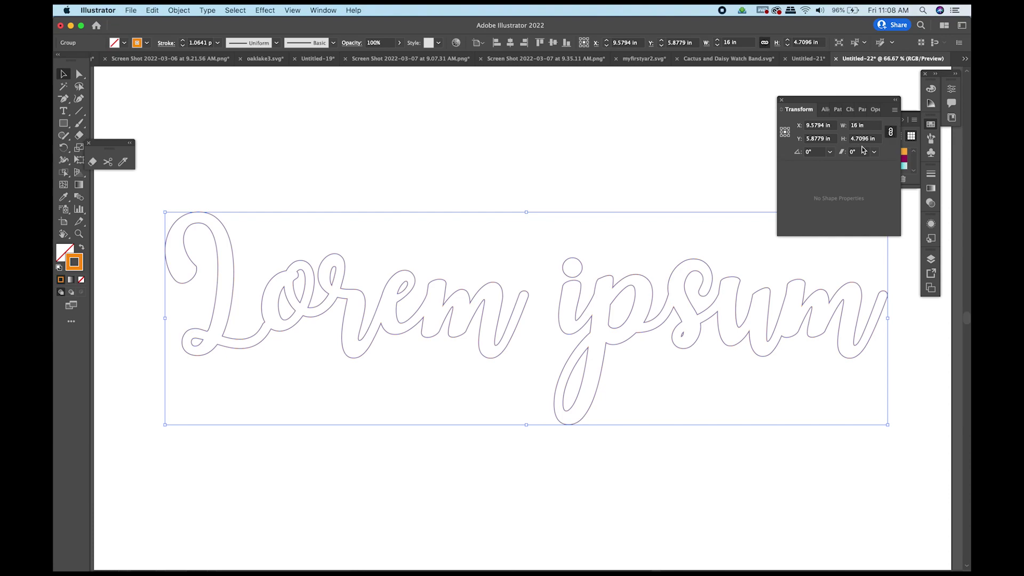
pyautogui.click(892, 133)
pyautogui.click(891, 131)
pyautogui.click(560, 178)
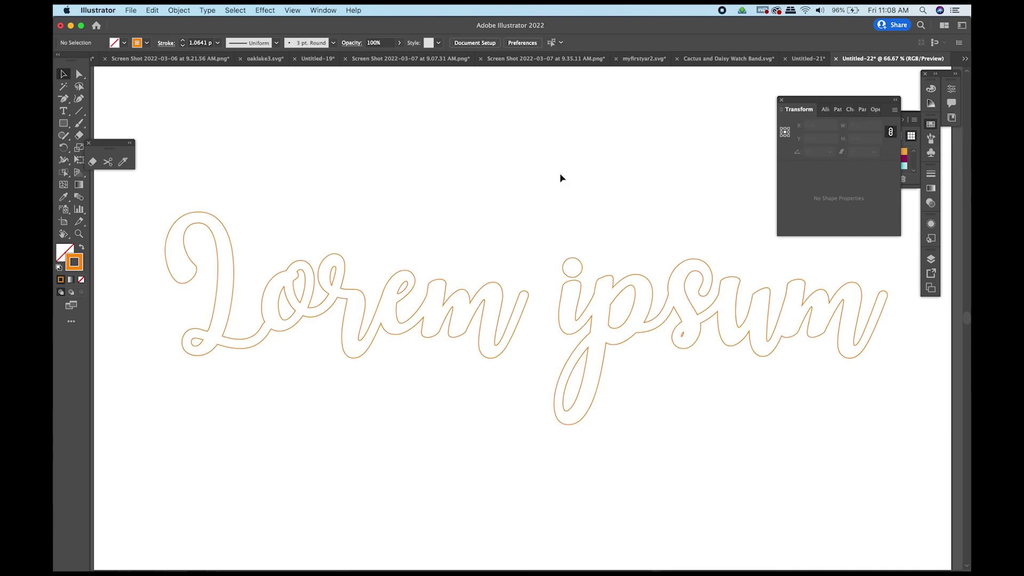
pyautogui.click(131, 11)
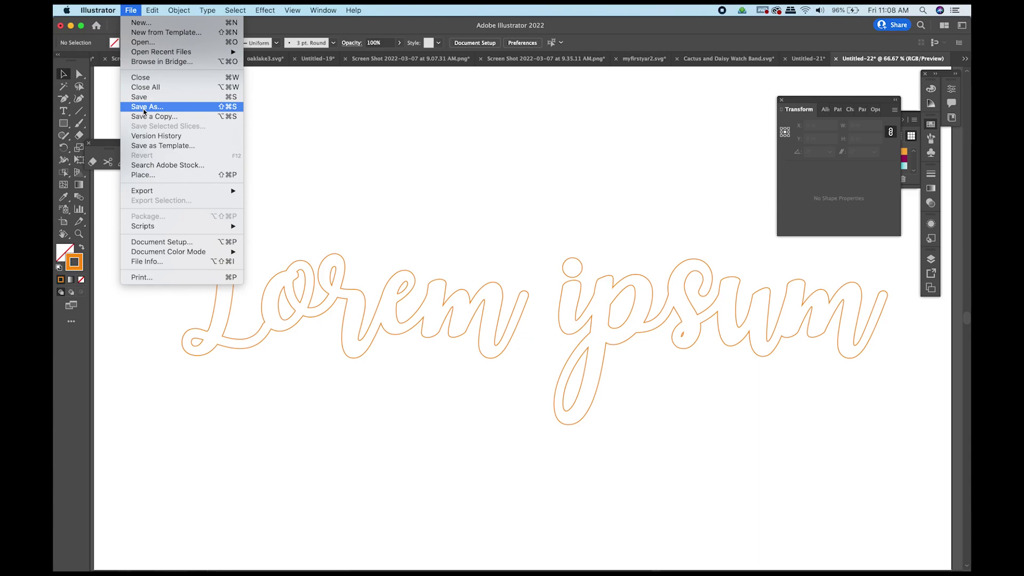
pyautogui.click(300, 149)
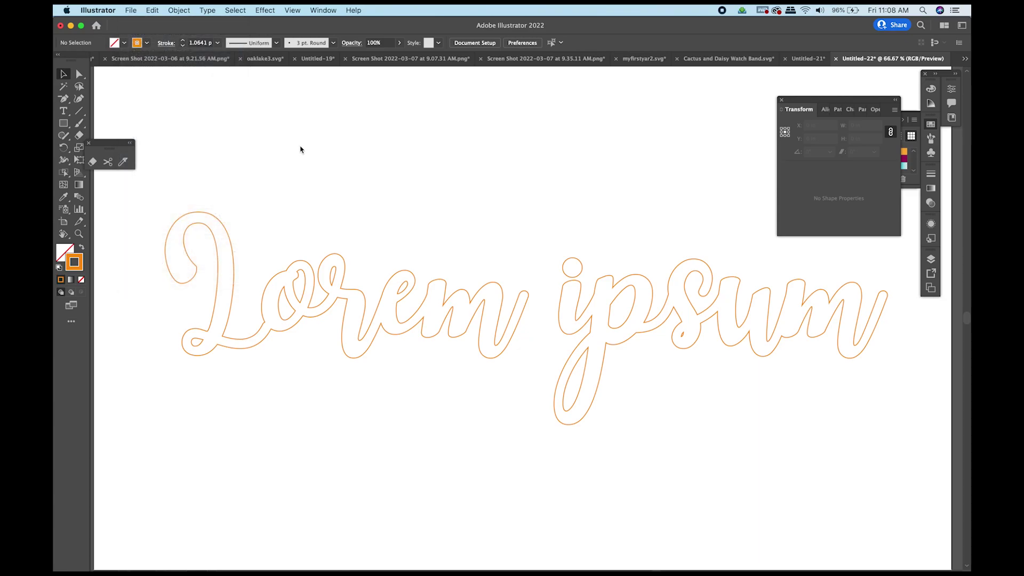
# Start saving the document as a new file and name it "name test"
pyautogui.click(131, 12)
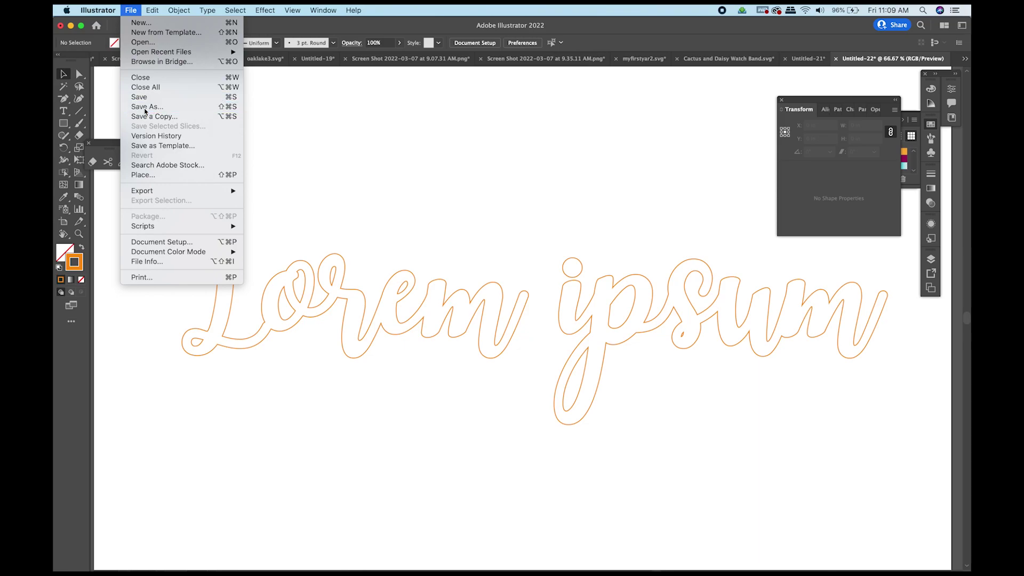
pyautogui.click(146, 106)
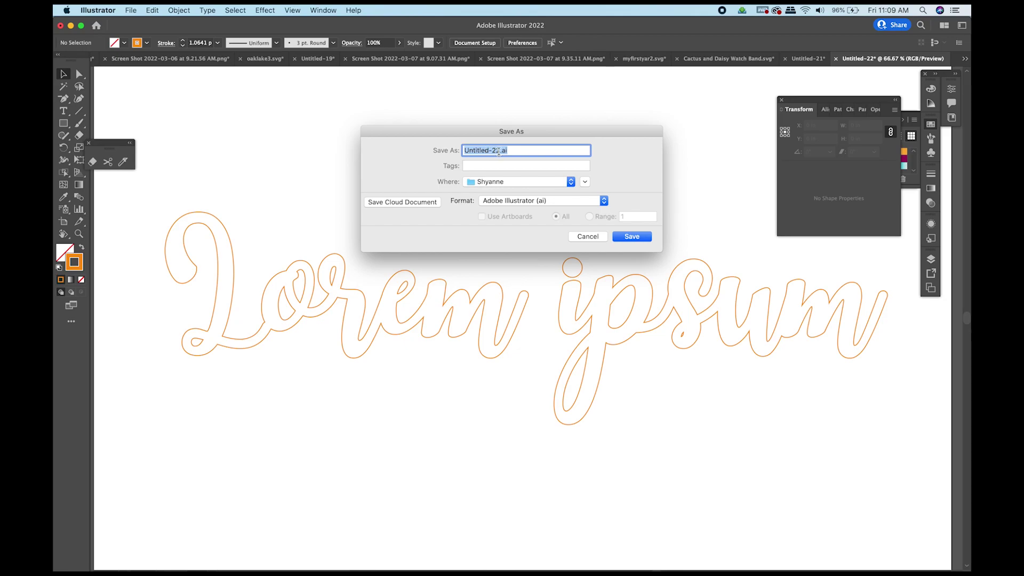
pyautogui.click(494, 150)
pyautogui.tripleClick(511, 150)
pyautogui.press('BackSpace')
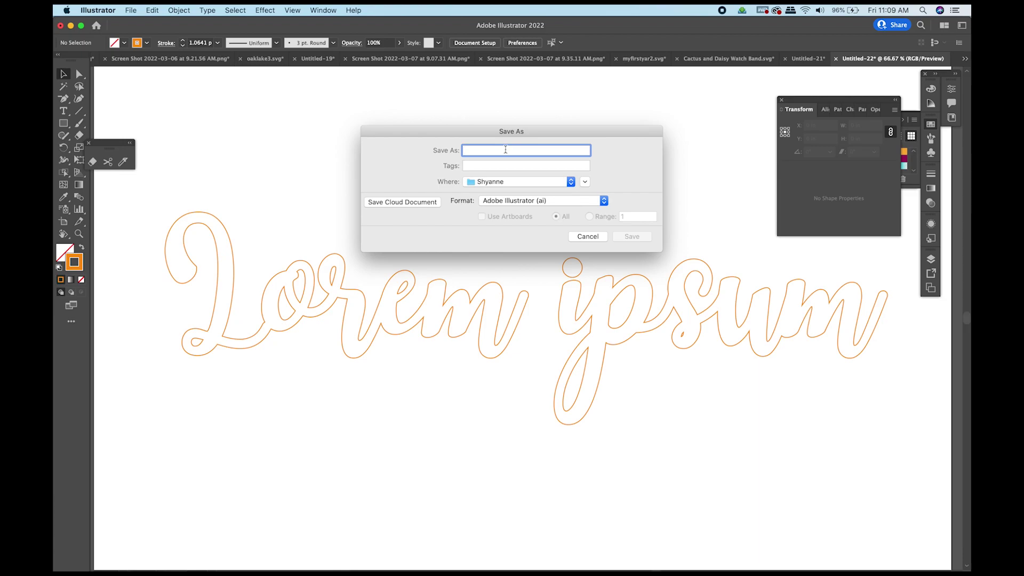
pyautogui.write('name ')
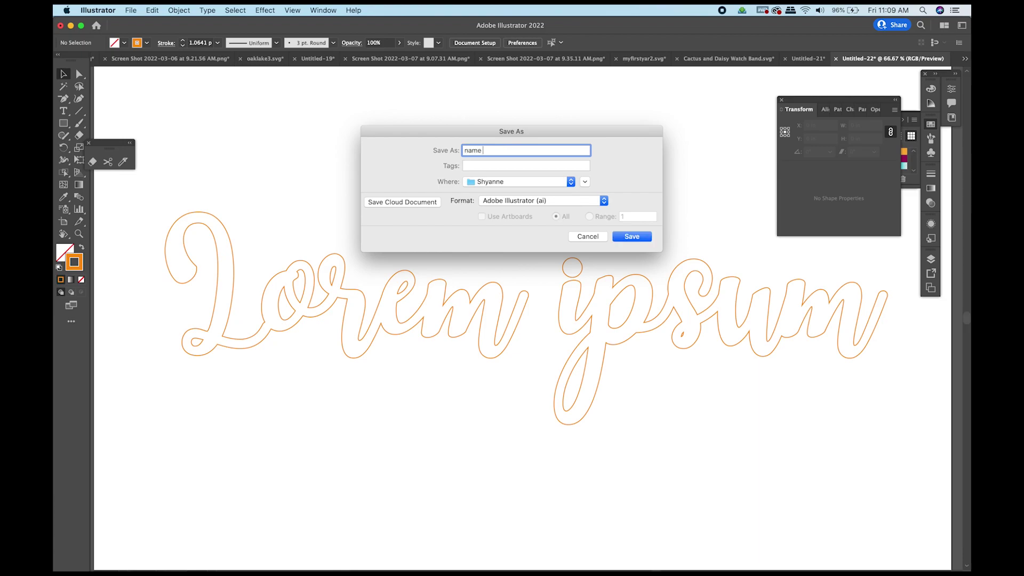
pyautogui.write('test')
# Set the save location to the Glowforge files folder and the file format to SVG
pyautogui.click(555, 183)
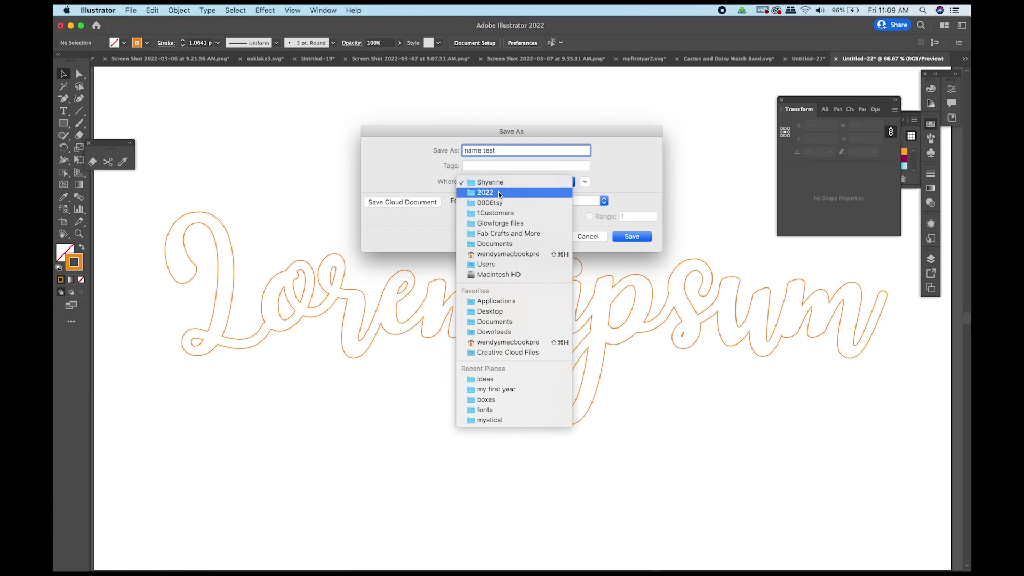
pyautogui.click(500, 224)
pyautogui.click(541, 185)
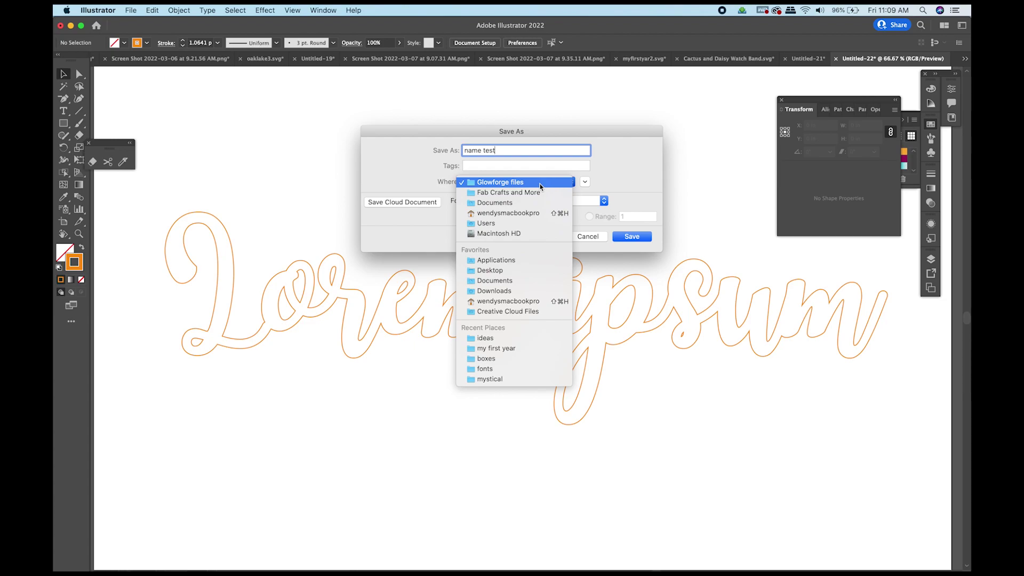
pyautogui.click(541, 184)
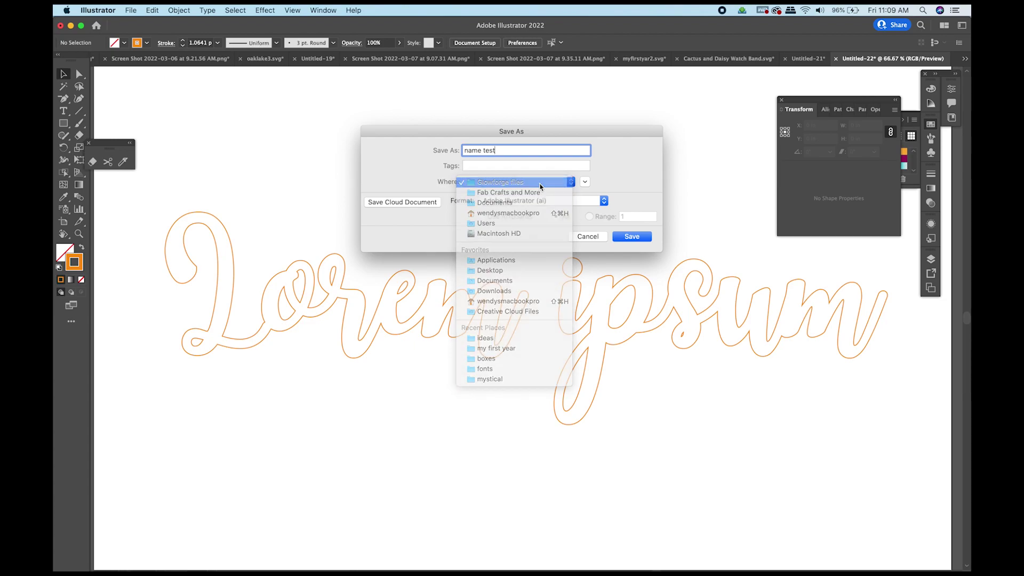
pyautogui.click(590, 204)
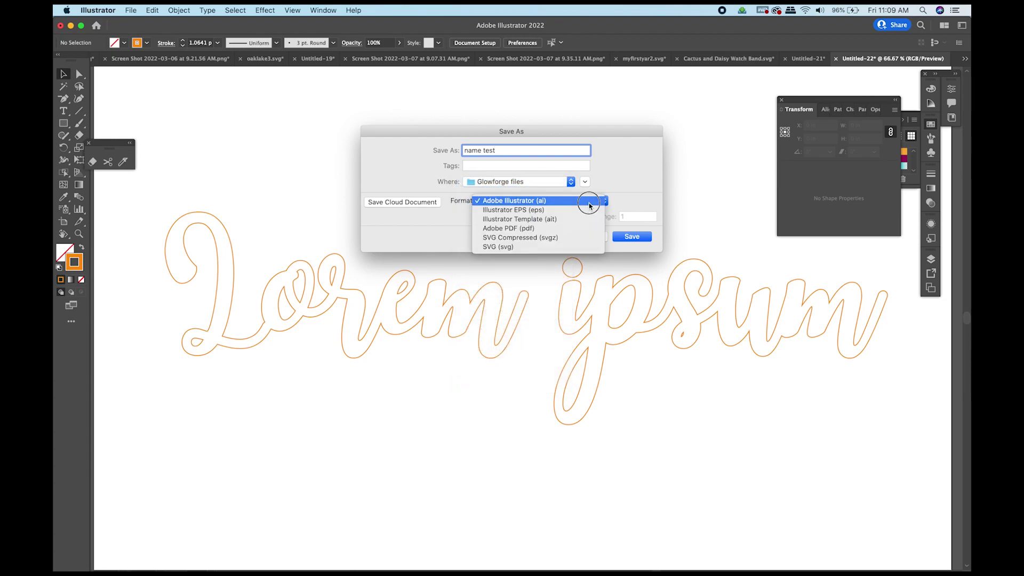
pyautogui.click(492, 247)
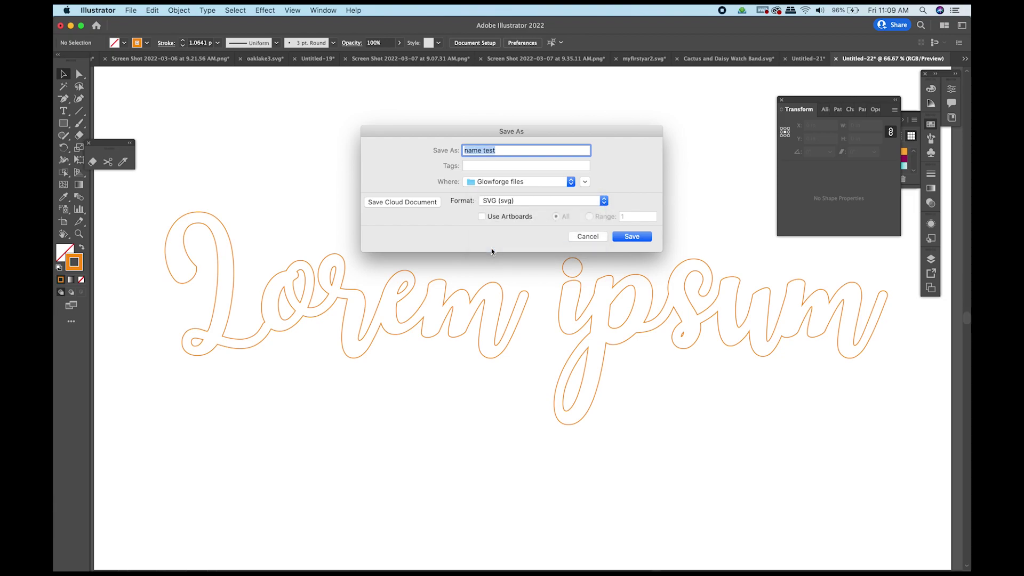
# Choose the test files folder inside Glowforge files as the save location
pyautogui.click(585, 182)
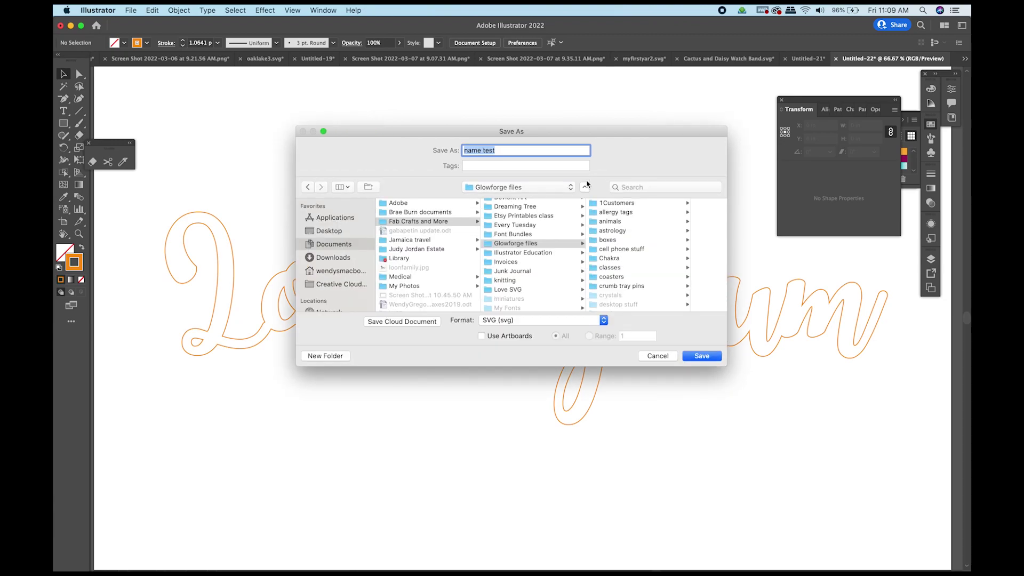
pyautogui.click(490, 245)
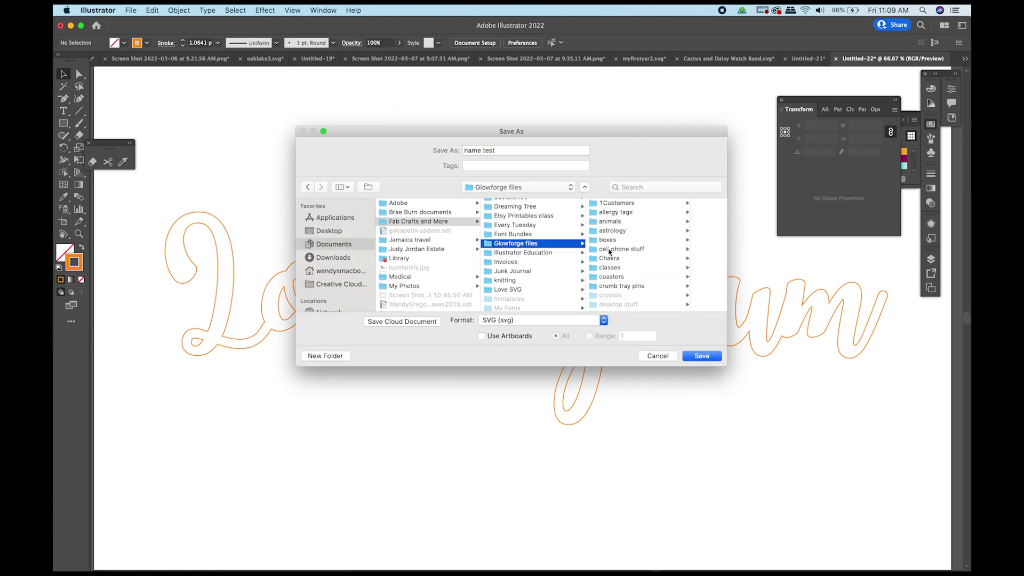
pyautogui.scroll(-10, 609, 251)
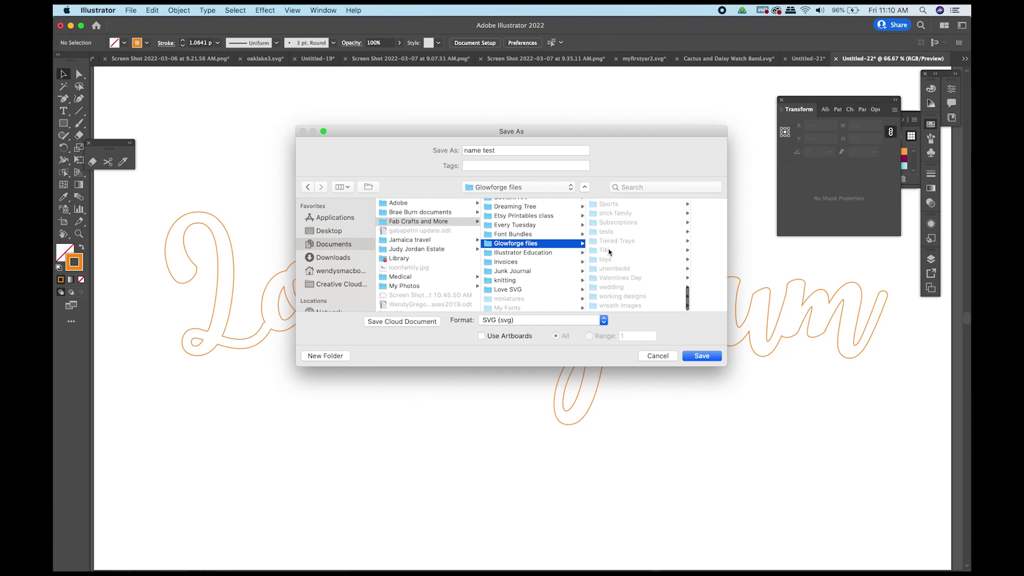
pyautogui.scroll(10, 609, 251)
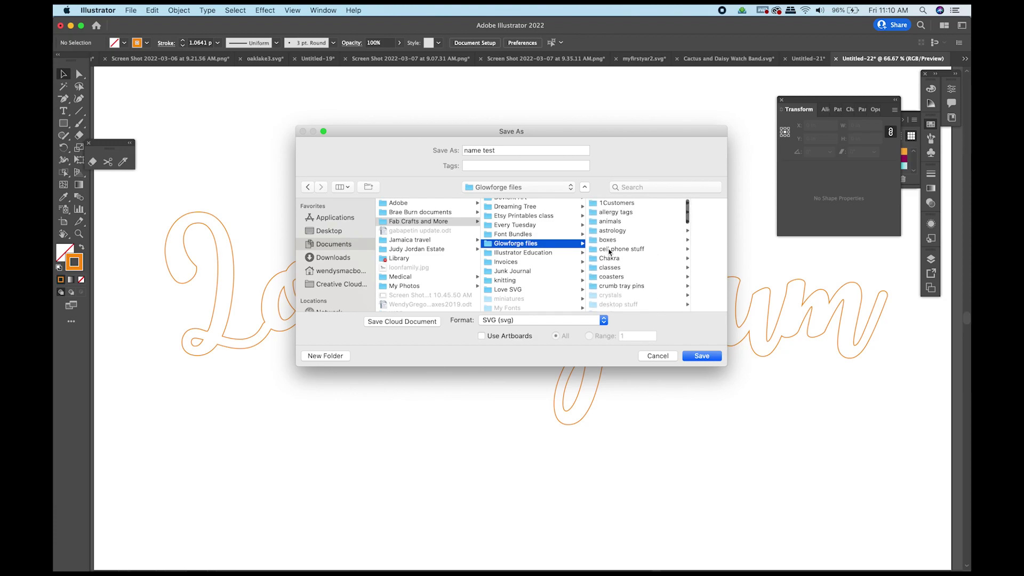
pyautogui.scroll(-5, 609, 251)
pyautogui.click(525, 307)
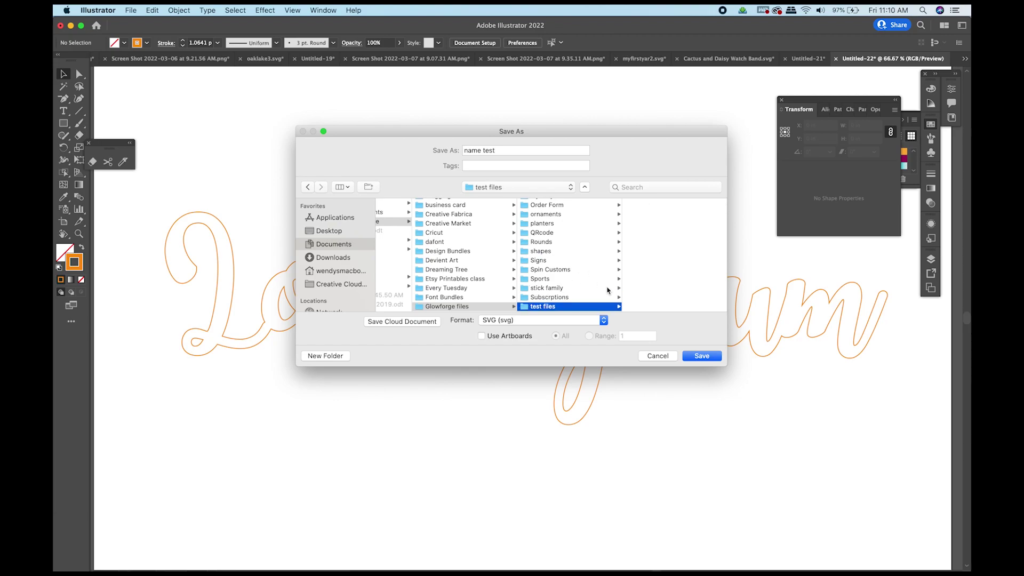
# Save the file using the SVG 1.1 profile with the Responsive option off
pyautogui.click(707, 357)
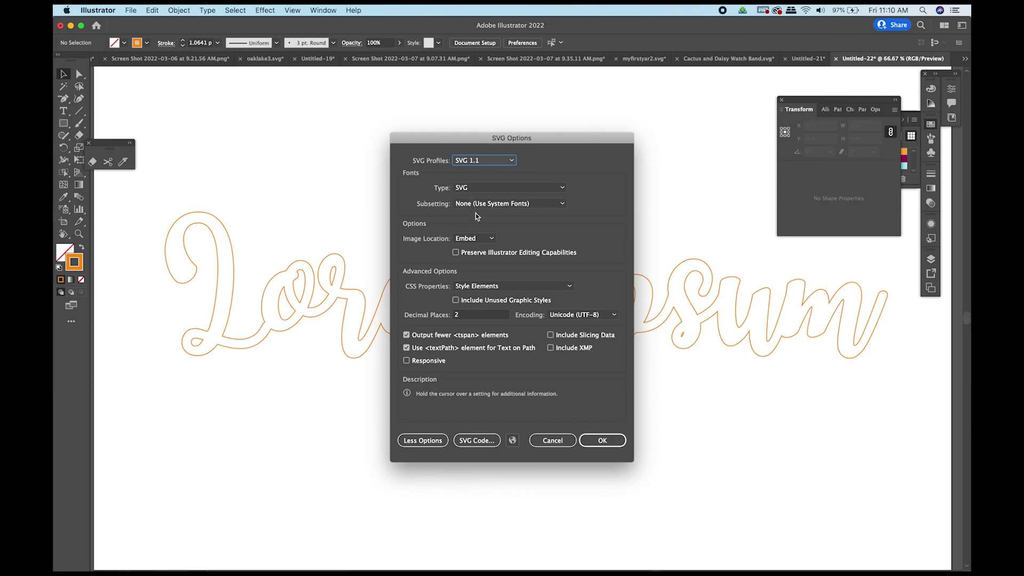
pyautogui.click(408, 360)
pyautogui.click(407, 361)
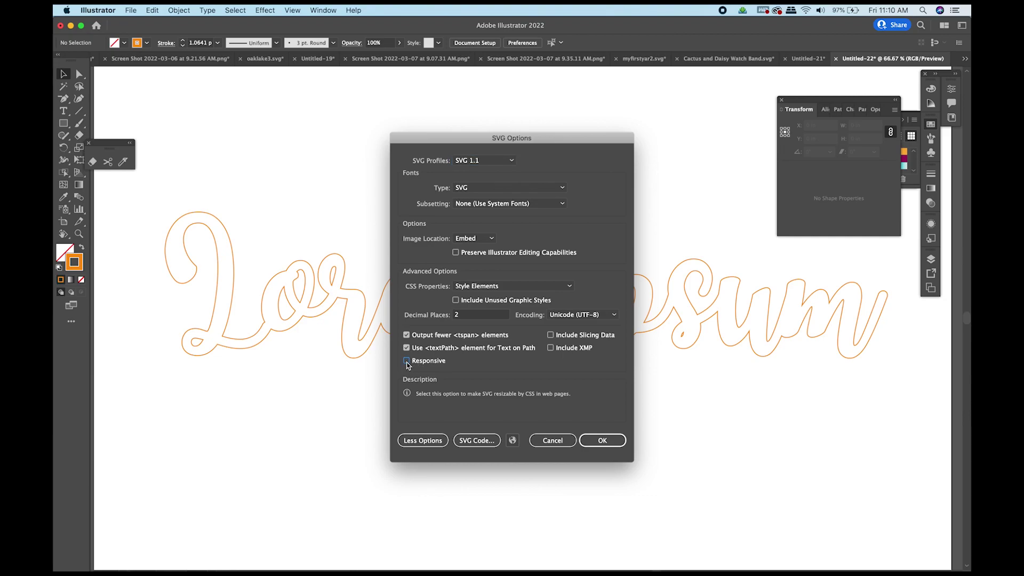
pyautogui.click(607, 441)
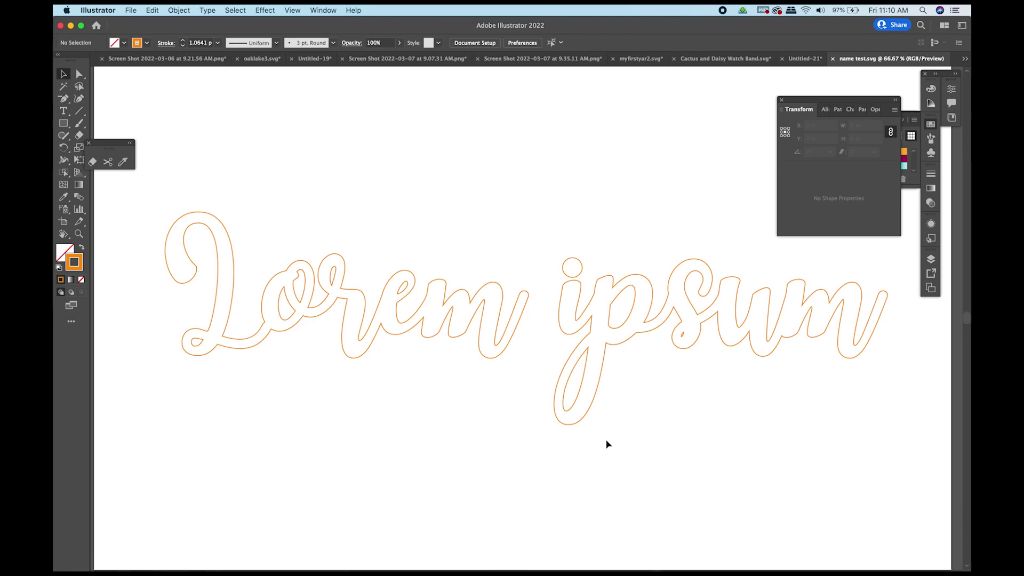
# Delete the "Lorem ipsum" outline lettering and add new text reading "beautiful" on the artboard
pyautogui.press('super+a')
pyautogui.press('Delete')
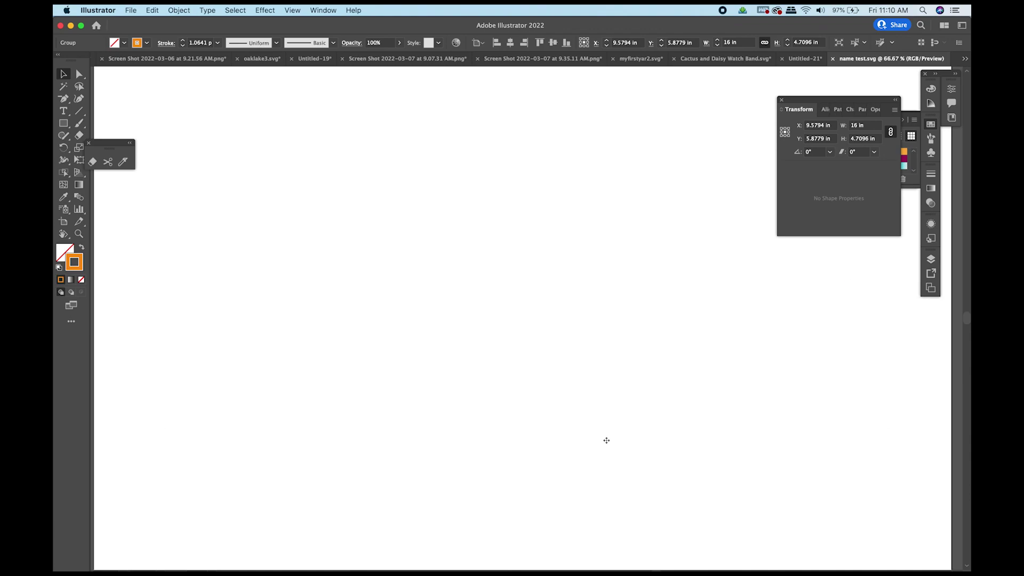
pyautogui.click(63, 112)
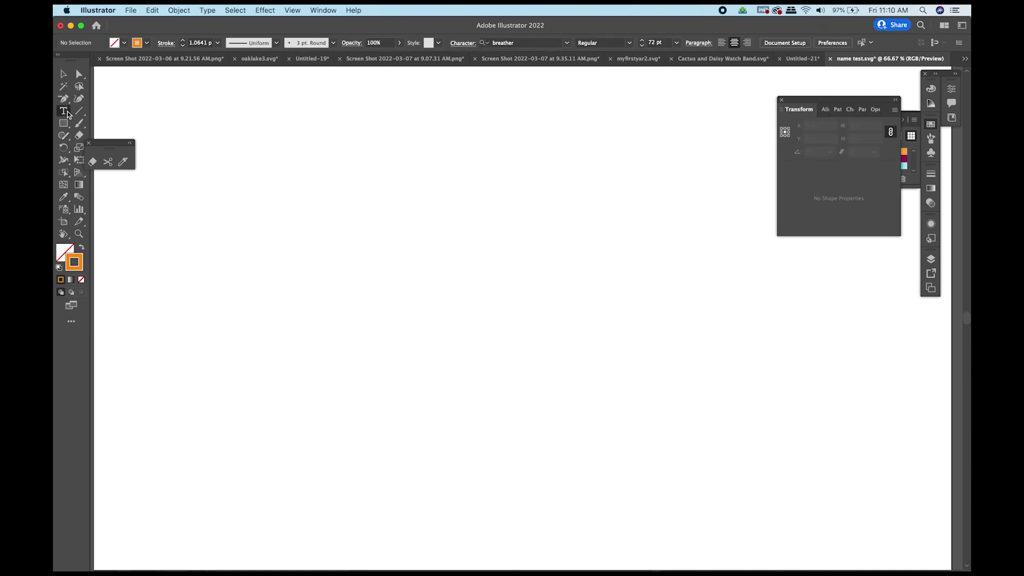
pyautogui.click(452, 273)
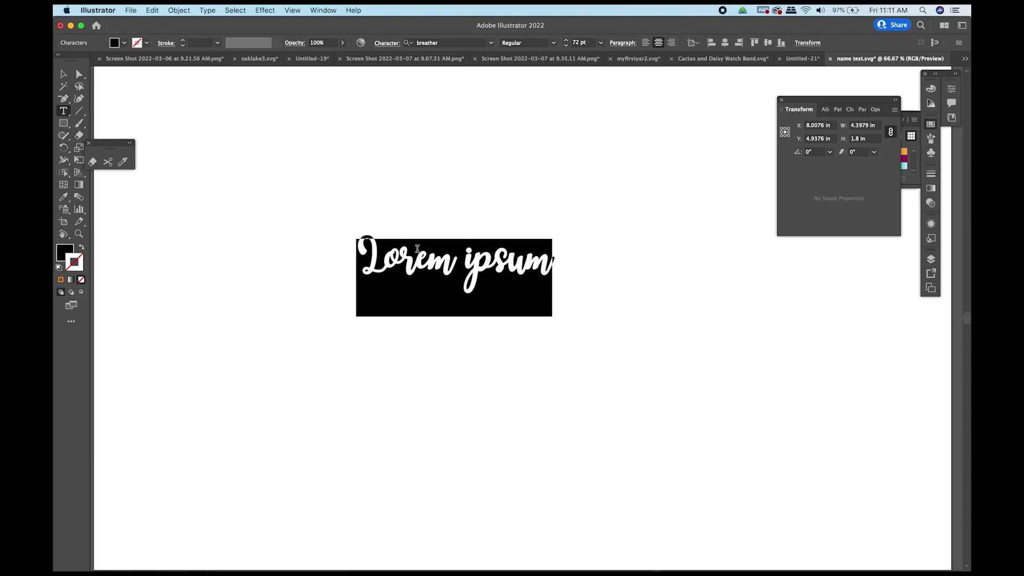
pyautogui.click(469, 266)
pyautogui.tripleClick(469, 265)
pyautogui.write('beautiful')
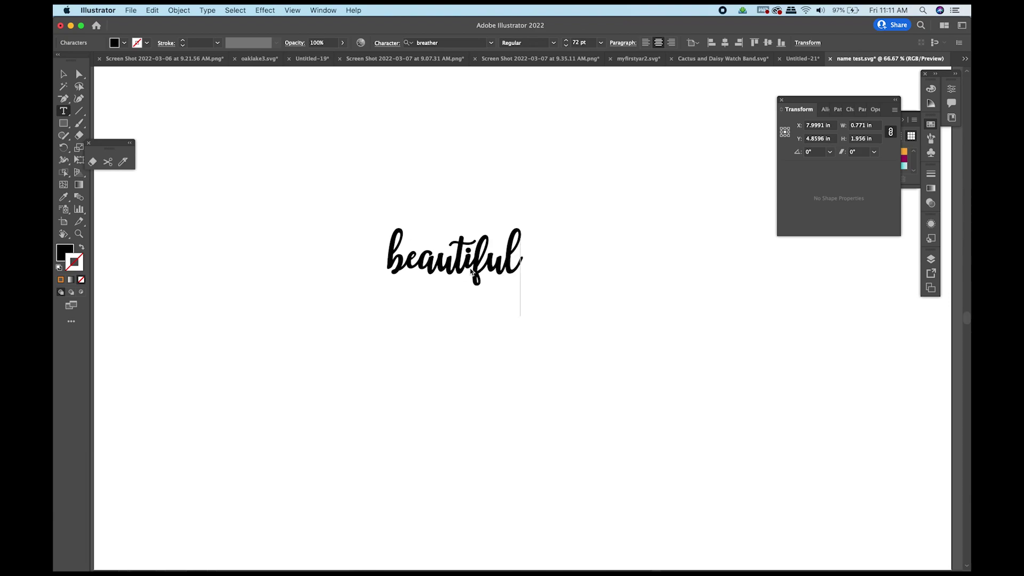
pyautogui.press('Escape')
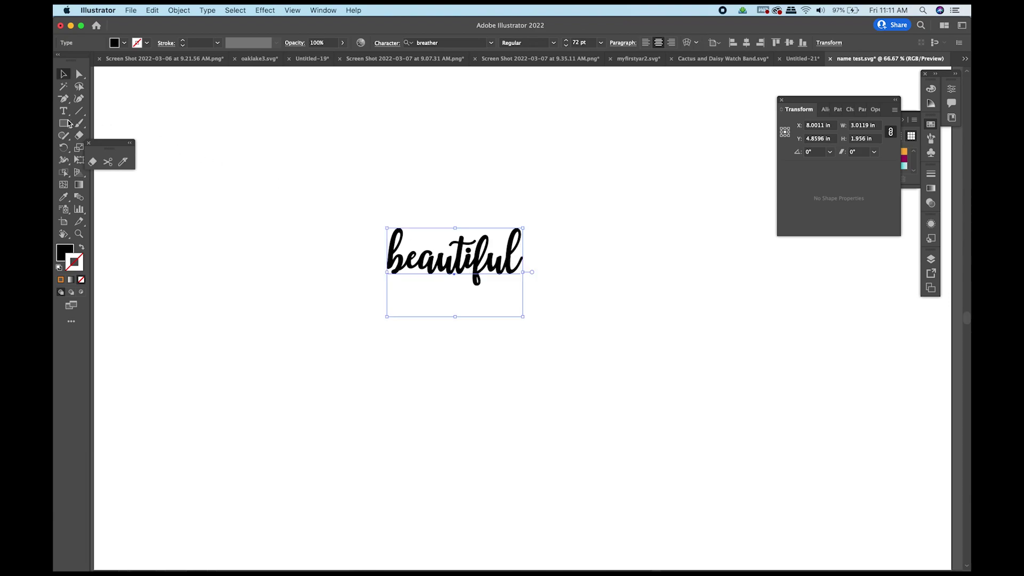
# Enlarge the "beautiful" text proportionally and set its width to 16 in
pyautogui.click(63, 110)
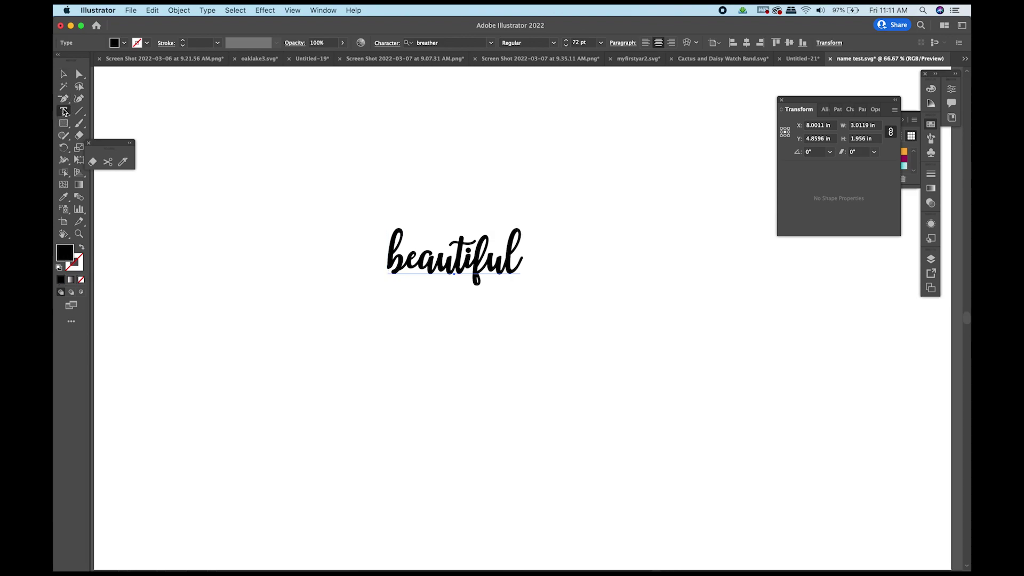
pyautogui.click(63, 74)
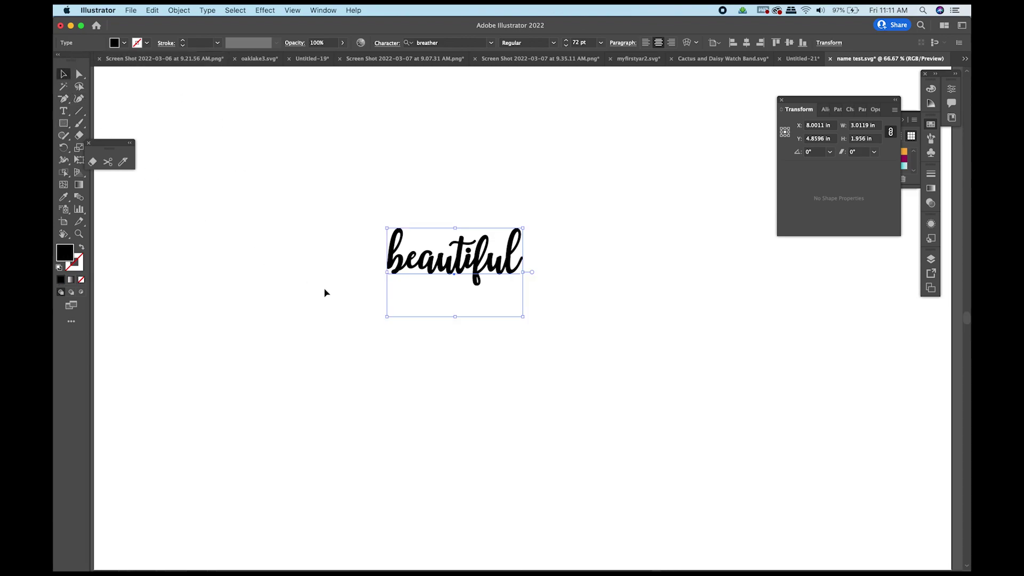
pyautogui.moveTo(387, 317); pyautogui.dragTo(211, 420)
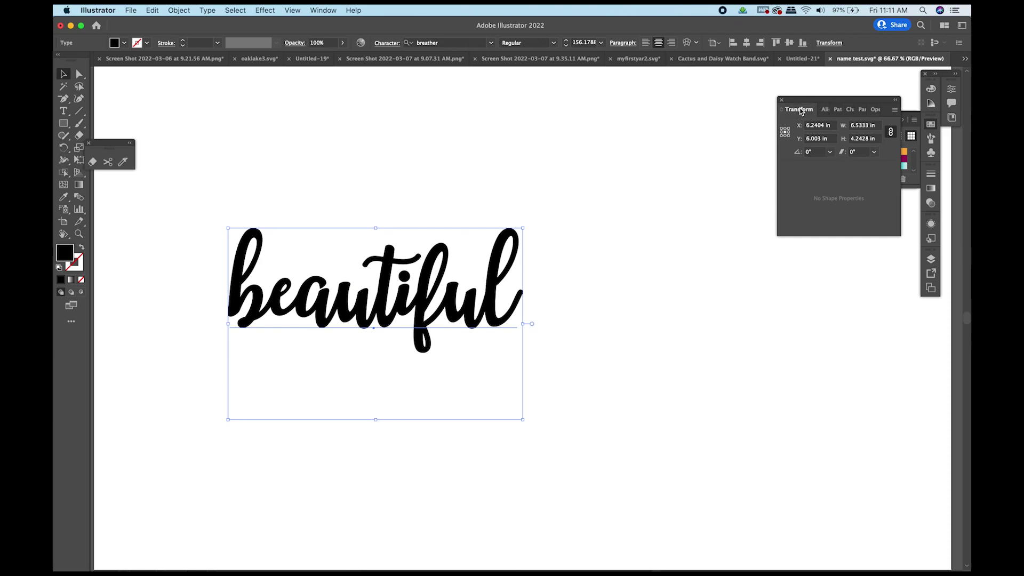
pyautogui.click(862, 125)
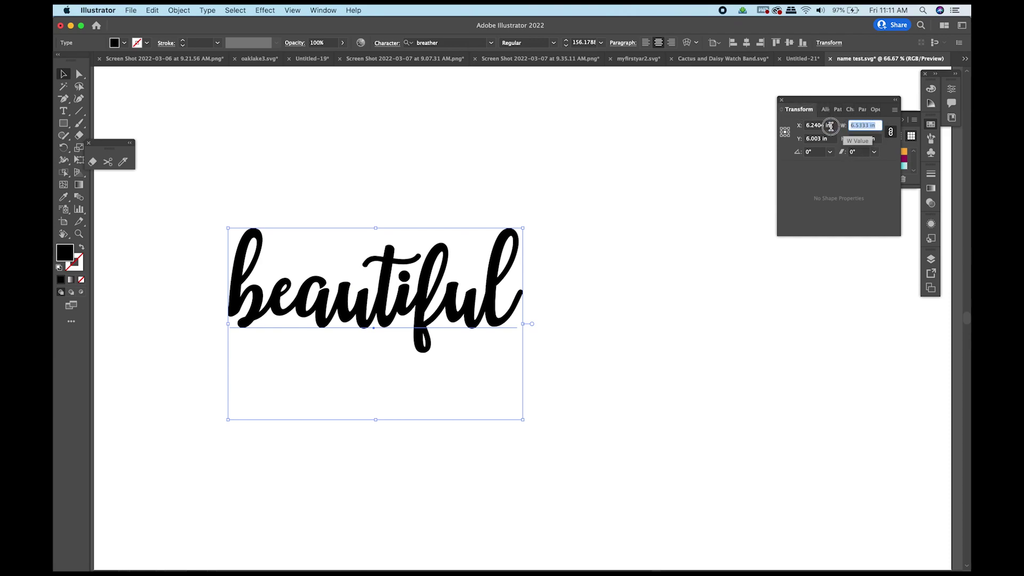
pyautogui.write('16')
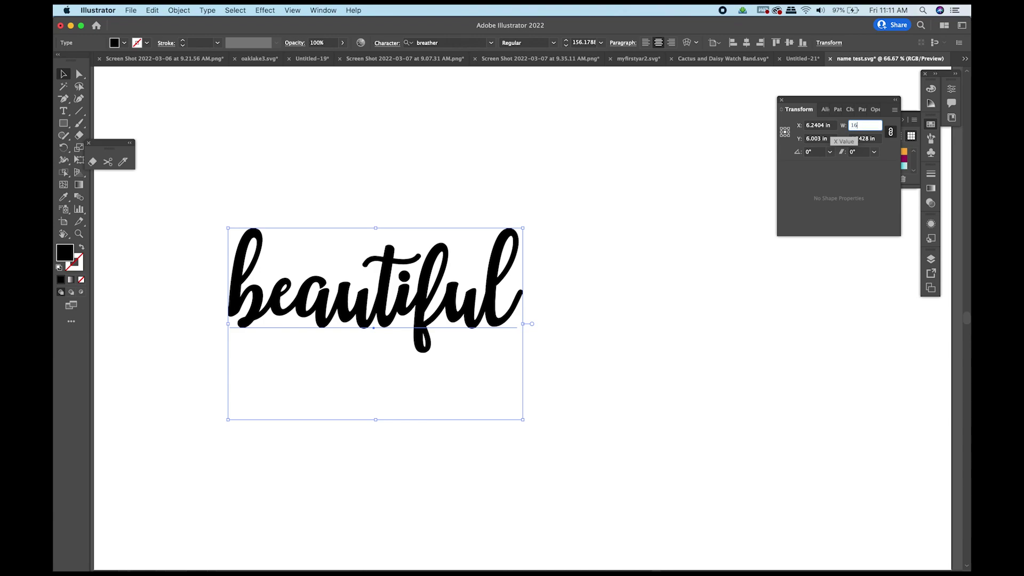
pyautogui.press('Return')
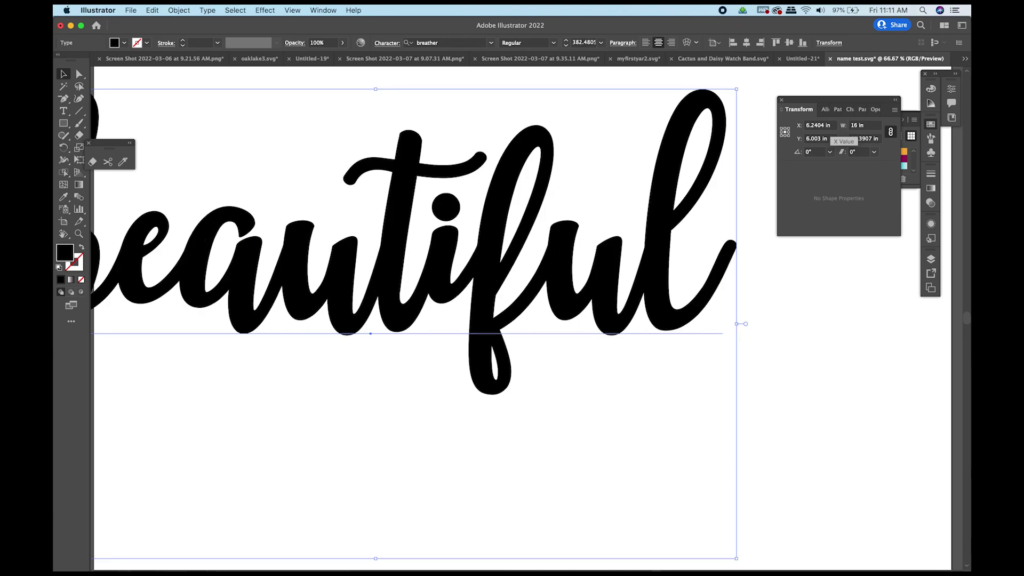
# Move the "beautiful" text so the whole word sits roughly centred across the artboard
pyautogui.press('super+minus')
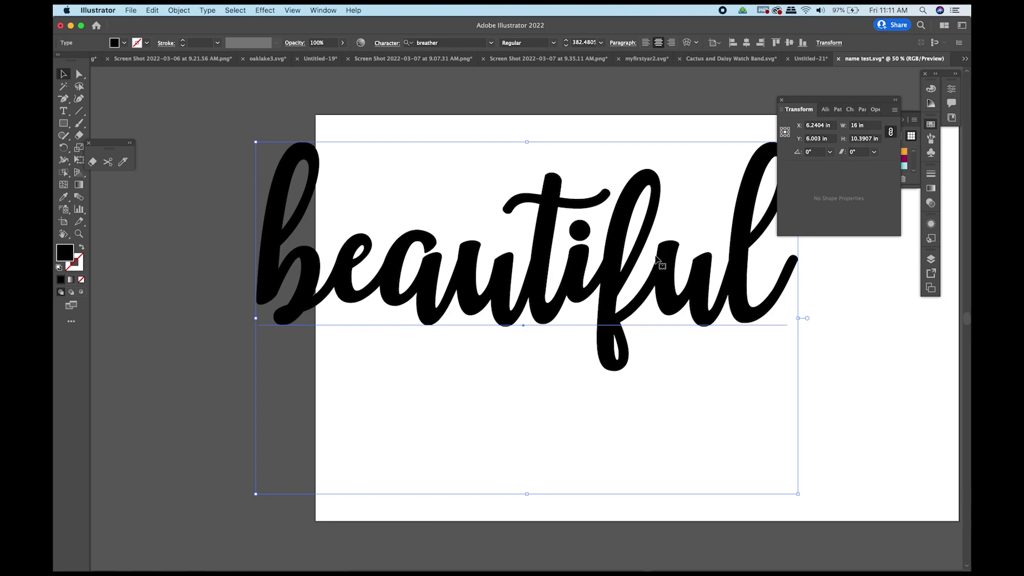
pyautogui.moveTo(663, 276); pyautogui.dragTo(806, 317)
pyautogui.hscroll(10, 804, 319)
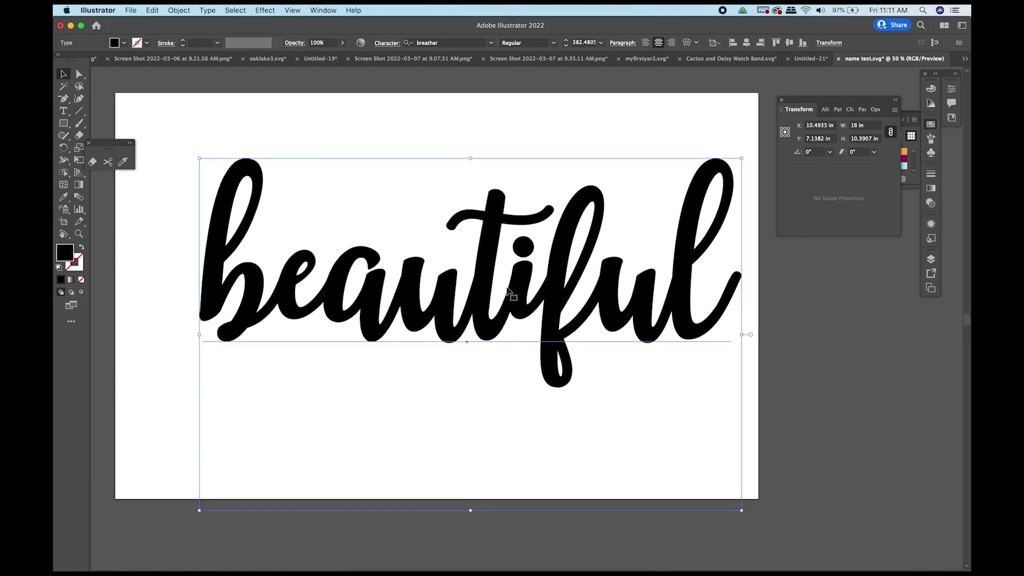
pyautogui.moveTo(490, 304); pyautogui.dragTo(459, 302)
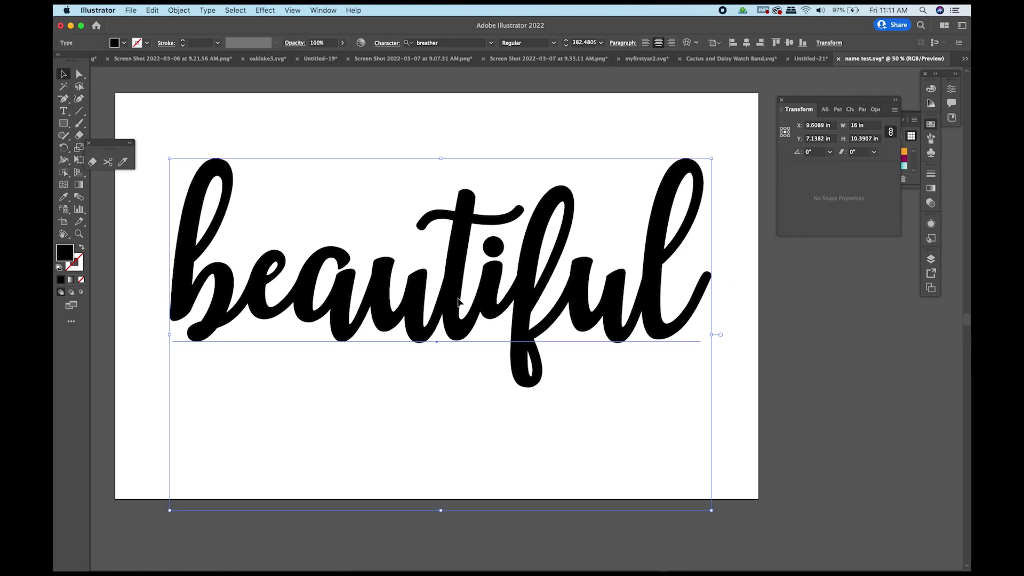
pyautogui.rightClick(459, 302)
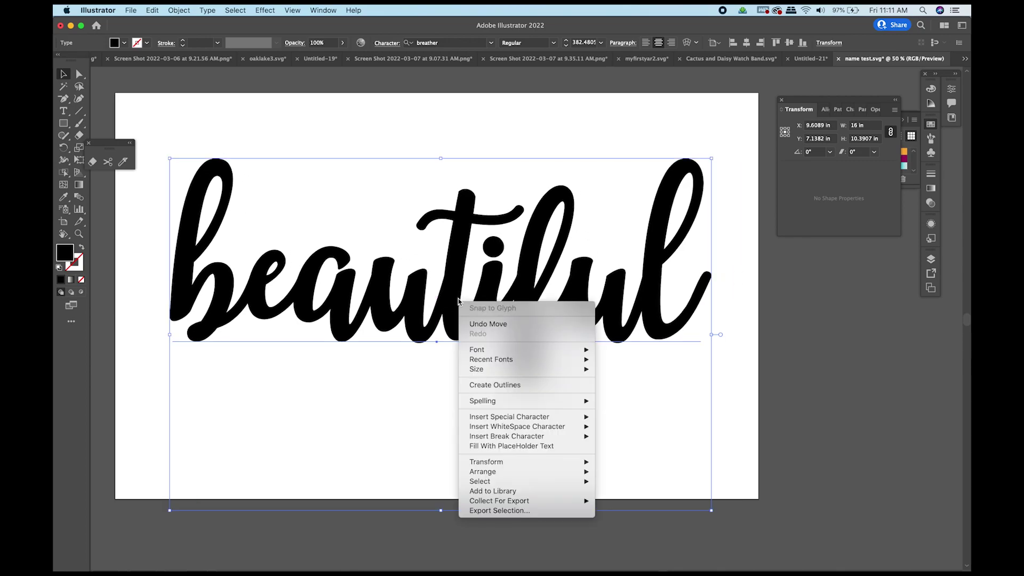
pyautogui.click(486, 386)
pyautogui.click(207, 10)
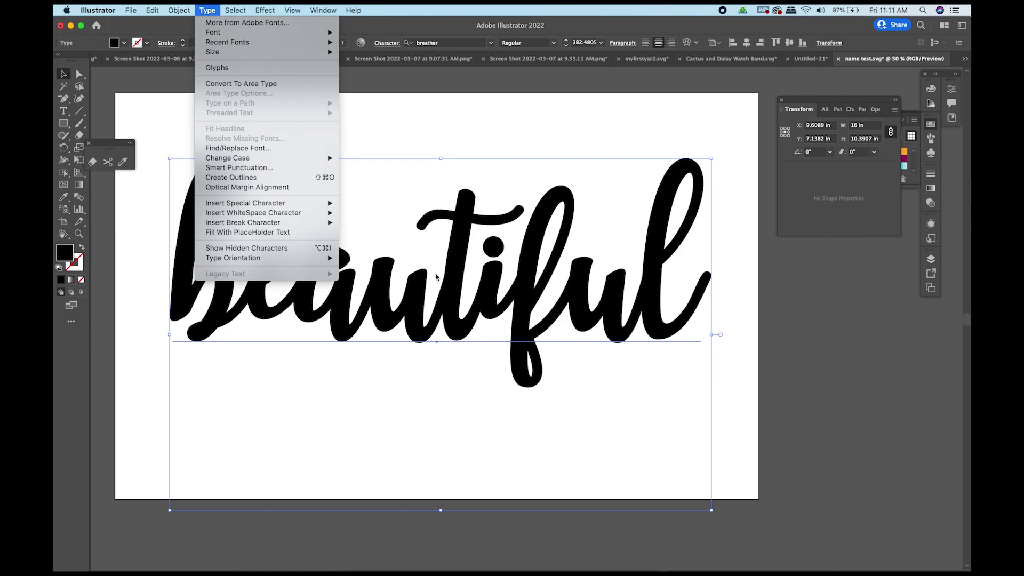
pyautogui.click(381, 138)
pyautogui.click(382, 138)
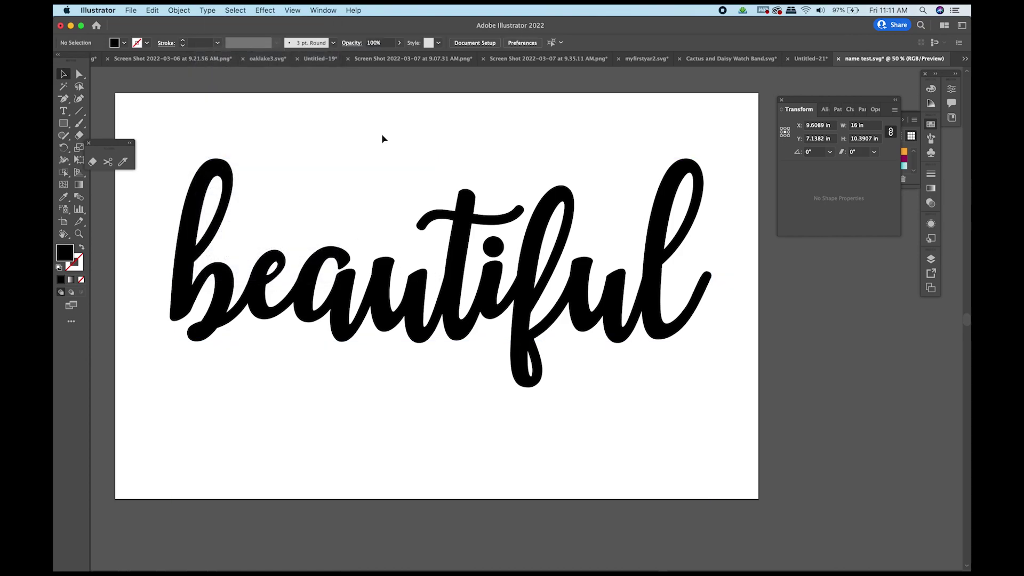
pyautogui.click(209, 11)
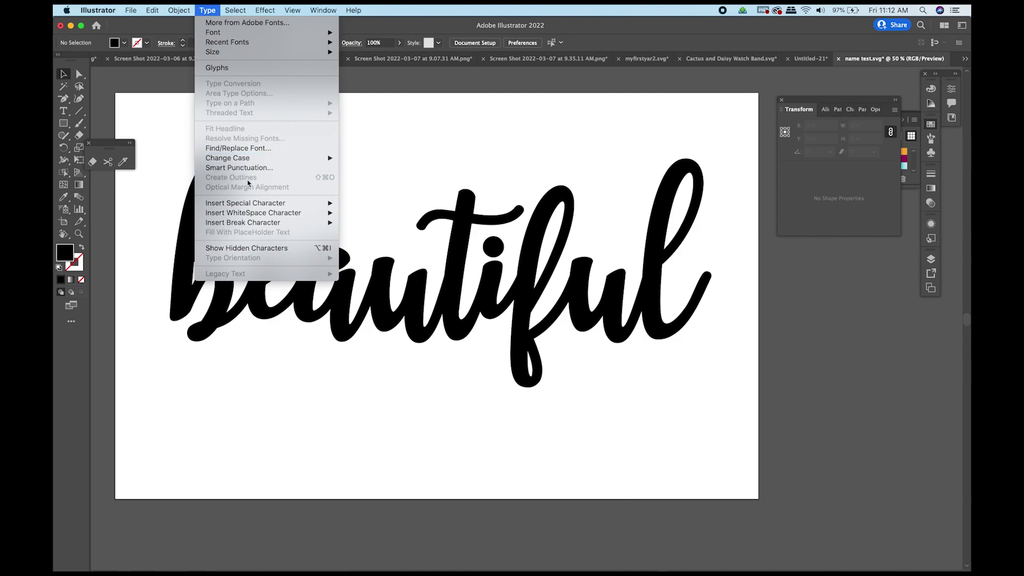
pyautogui.click(403, 174)
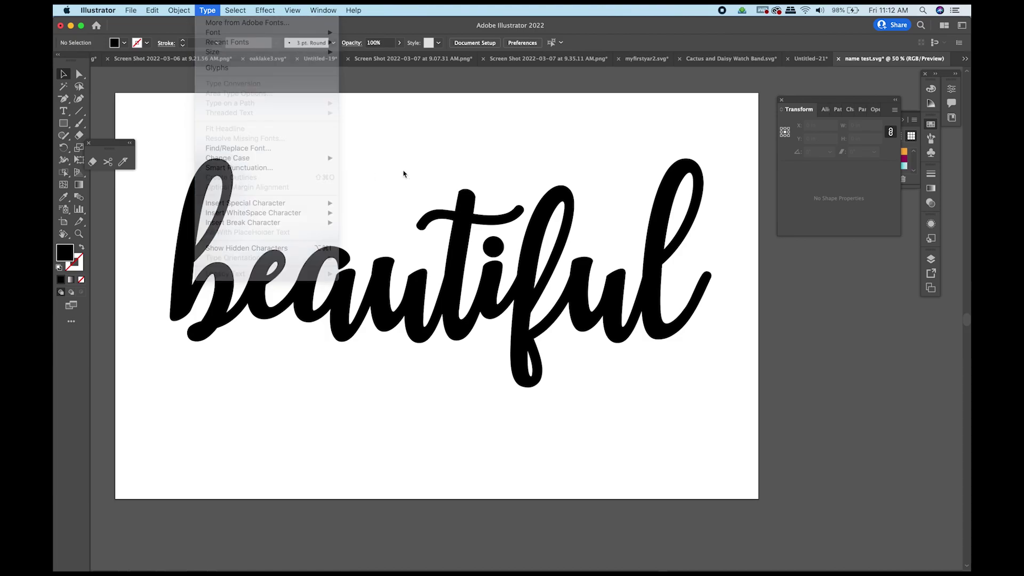
# Convert the "beautiful" text to outlines
pyautogui.click(462, 243)
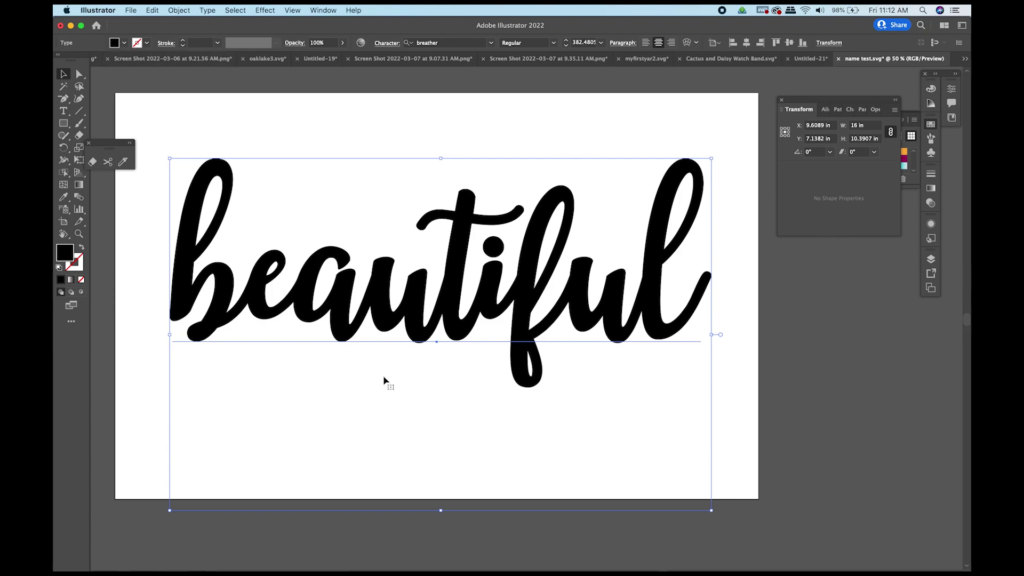
pyautogui.rightClick(486, 294)
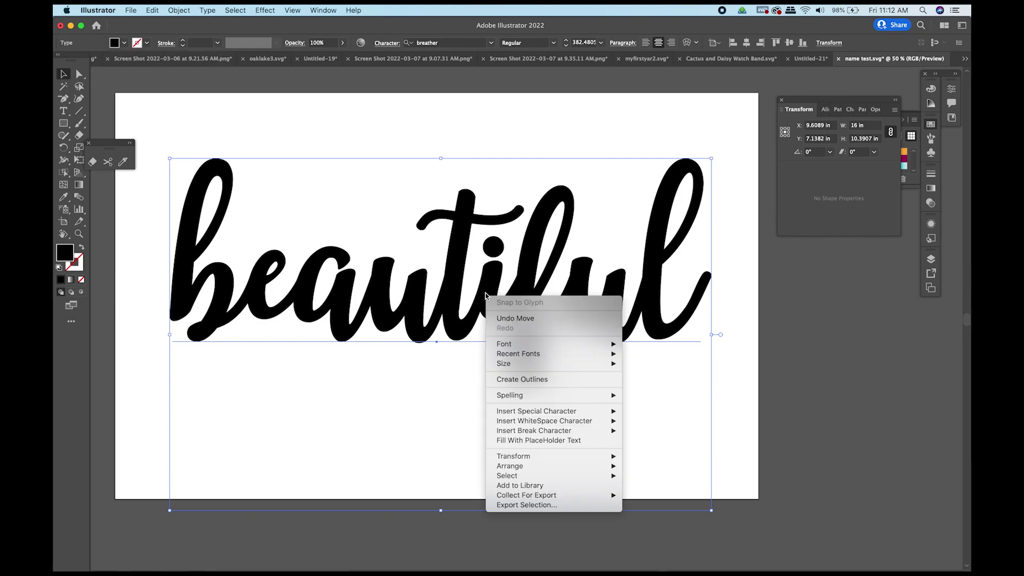
pyautogui.click(538, 380)
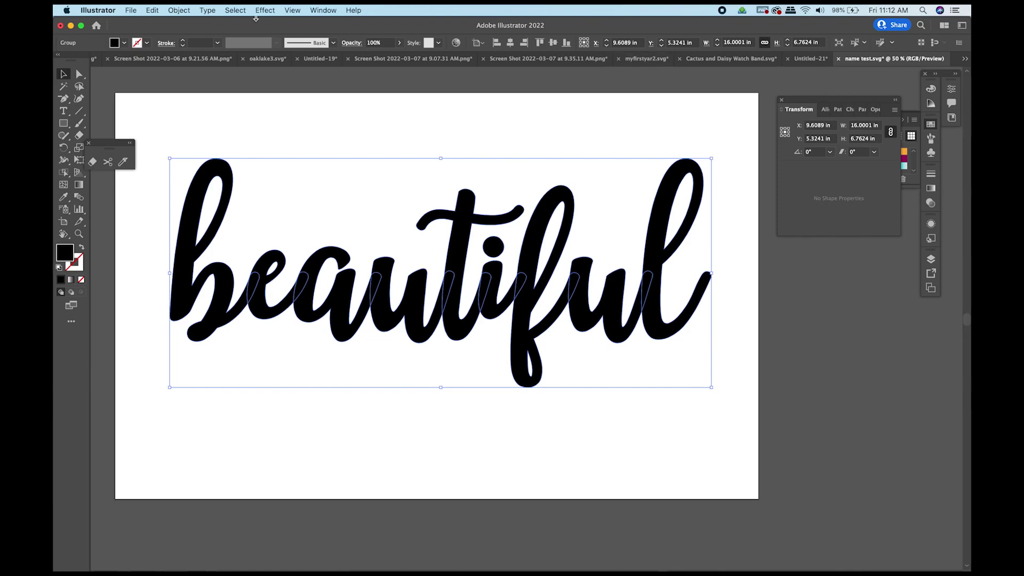
# Unite the overlapping letters of the outlined "beautiful" into one shape with Pathfinder
pyautogui.click(321, 10)
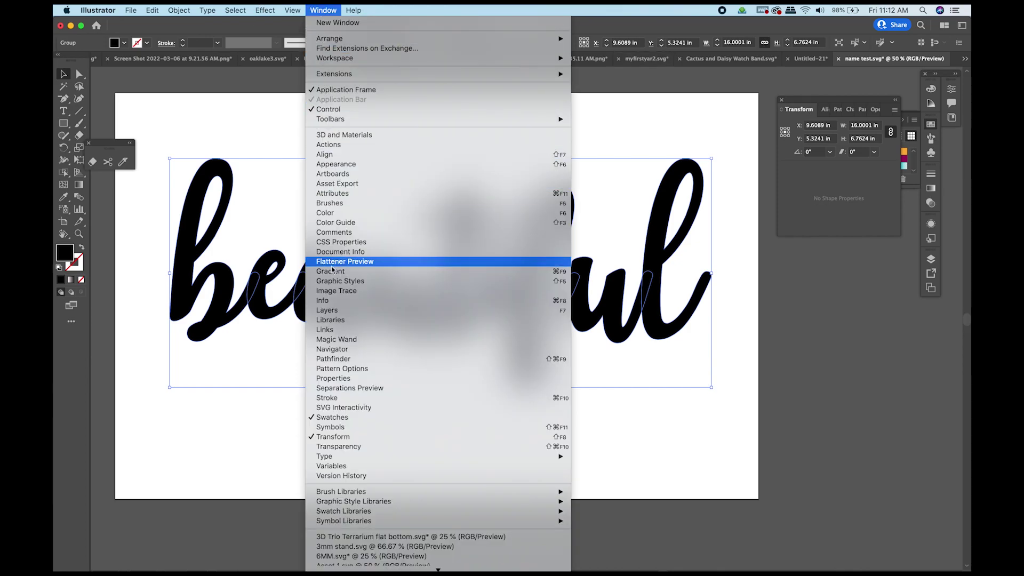
pyautogui.click(336, 359)
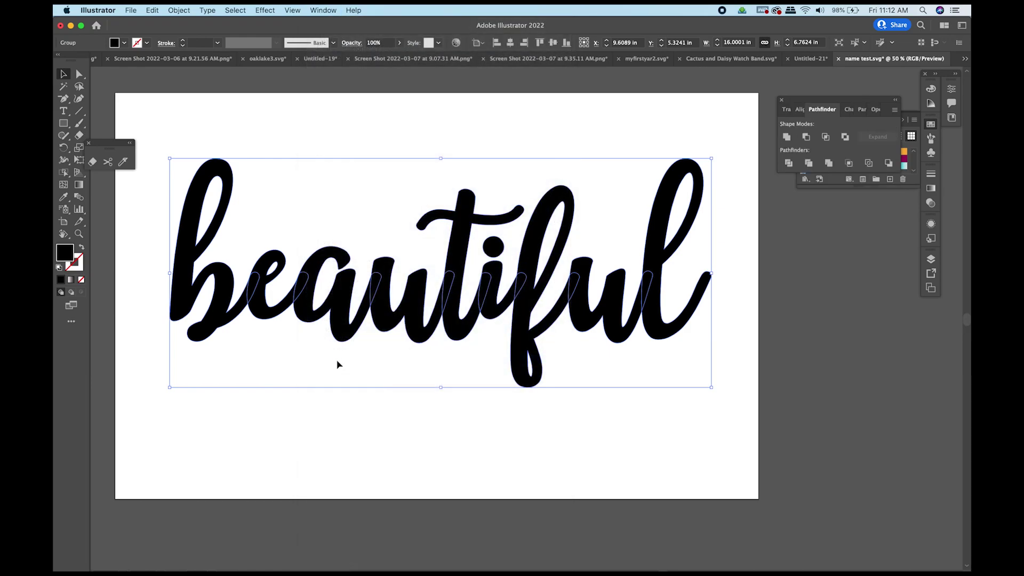
pyautogui.click(791, 139)
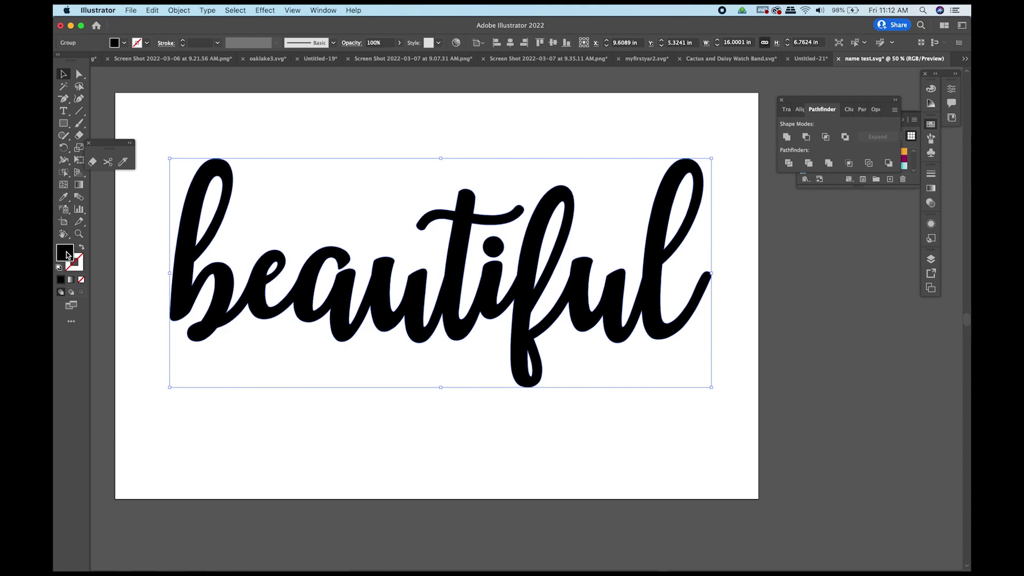
# Remove the fill from the united "beautiful" shape and give it an orange stroke, leaving it deselected
pyautogui.click(83, 280)
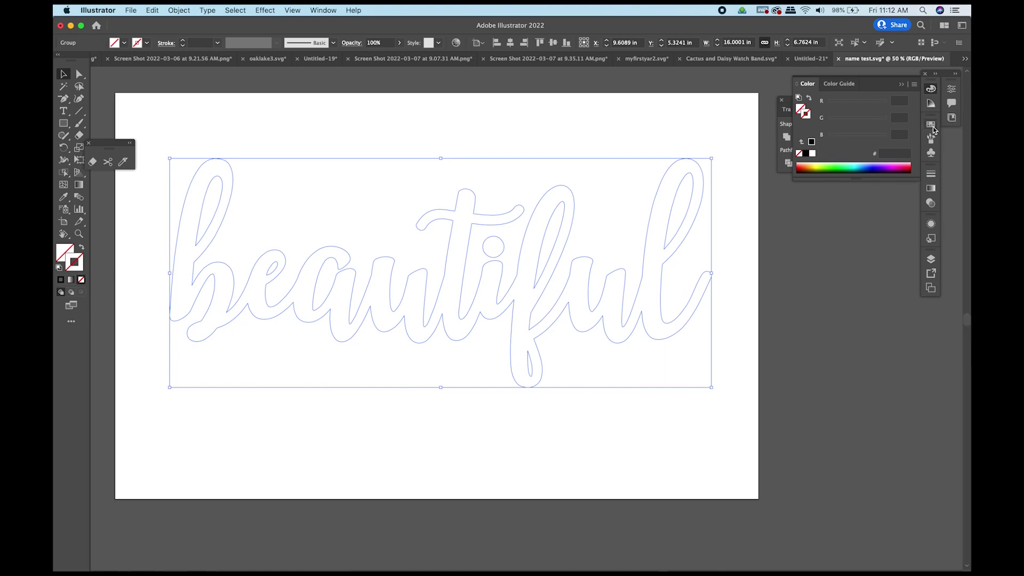
pyautogui.click(932, 126)
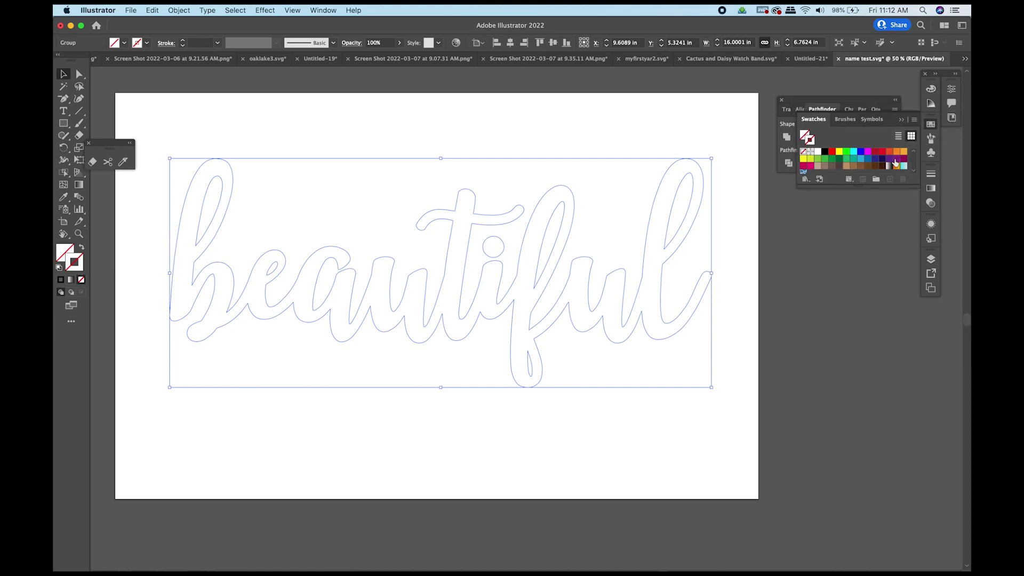
pyautogui.click(325, 10)
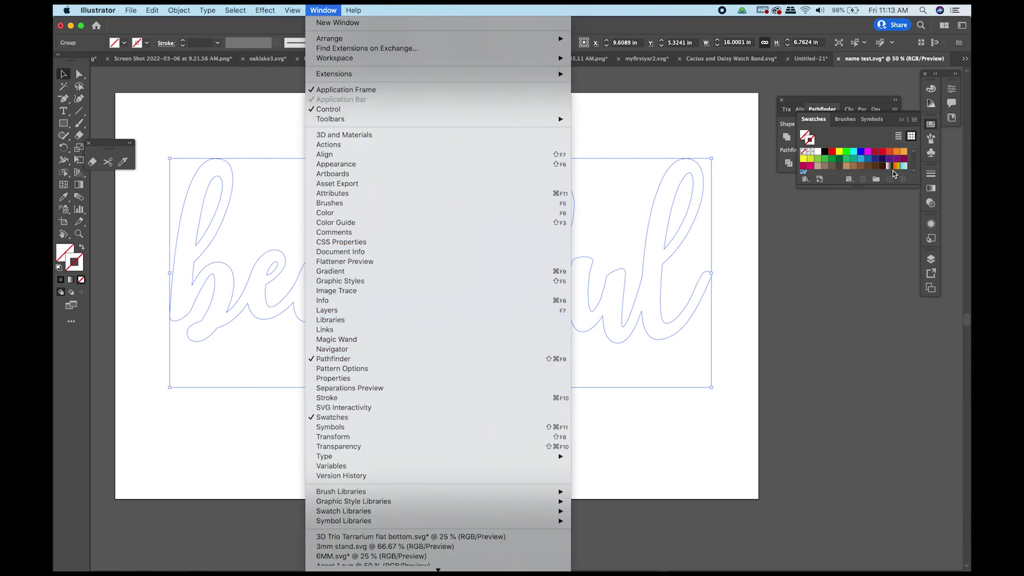
pyautogui.click(869, 142)
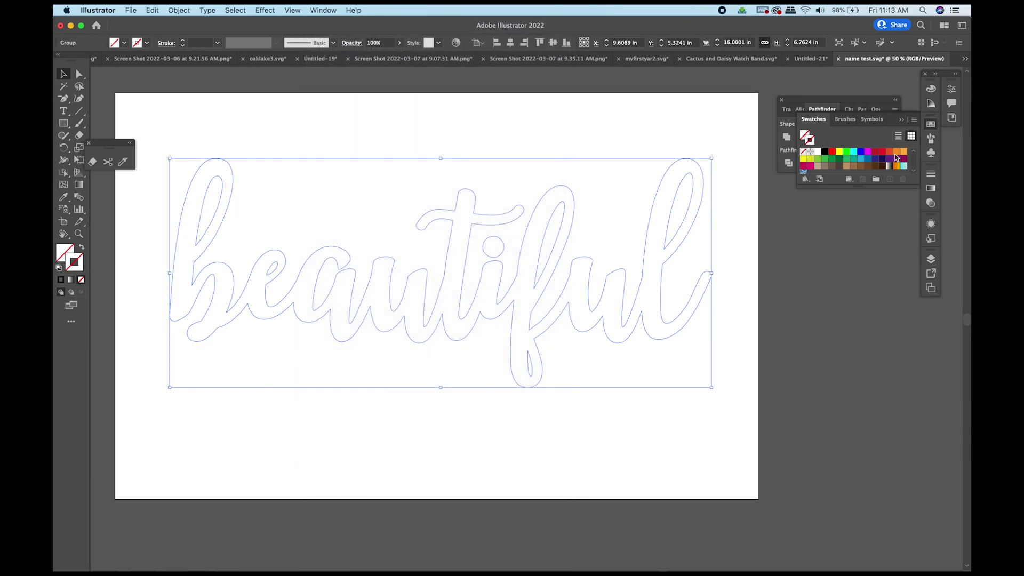
pyautogui.click(896, 152)
pyautogui.click(639, 122)
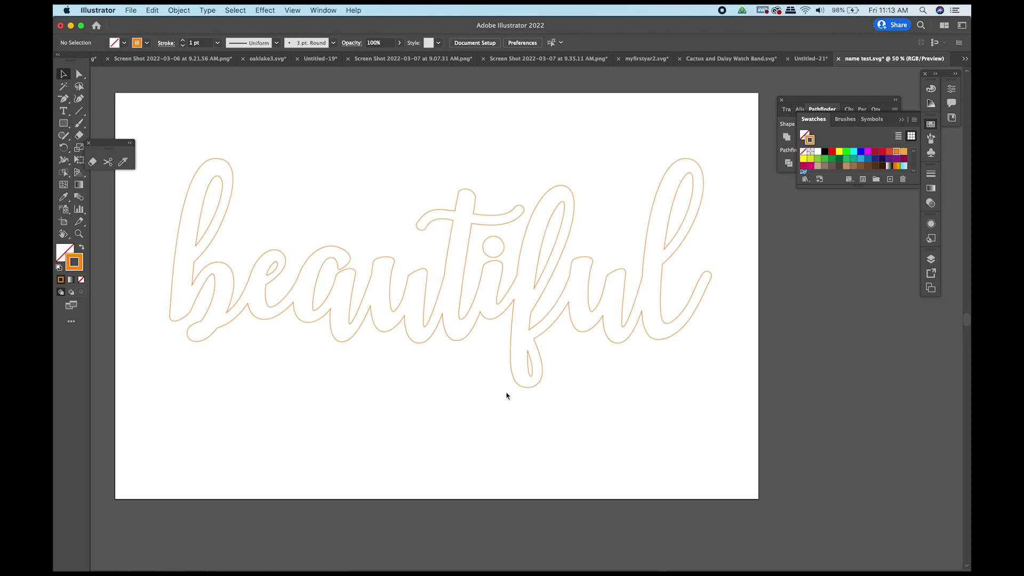
# Save the artwork in SVG format as beautiful.svg in the test files folder, keeping the SVG 1.1 options
pyautogui.click(131, 10)
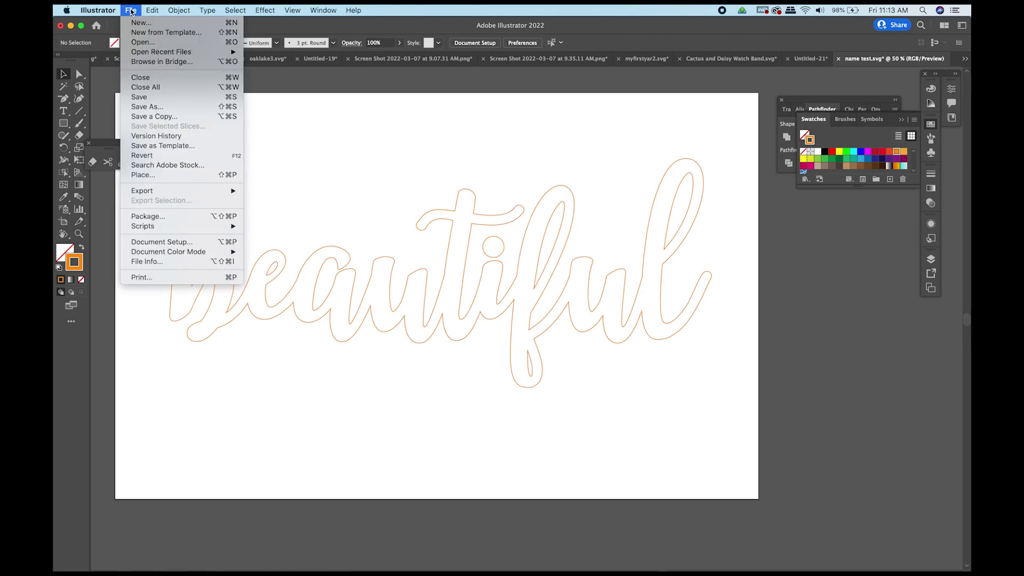
pyautogui.click(149, 108)
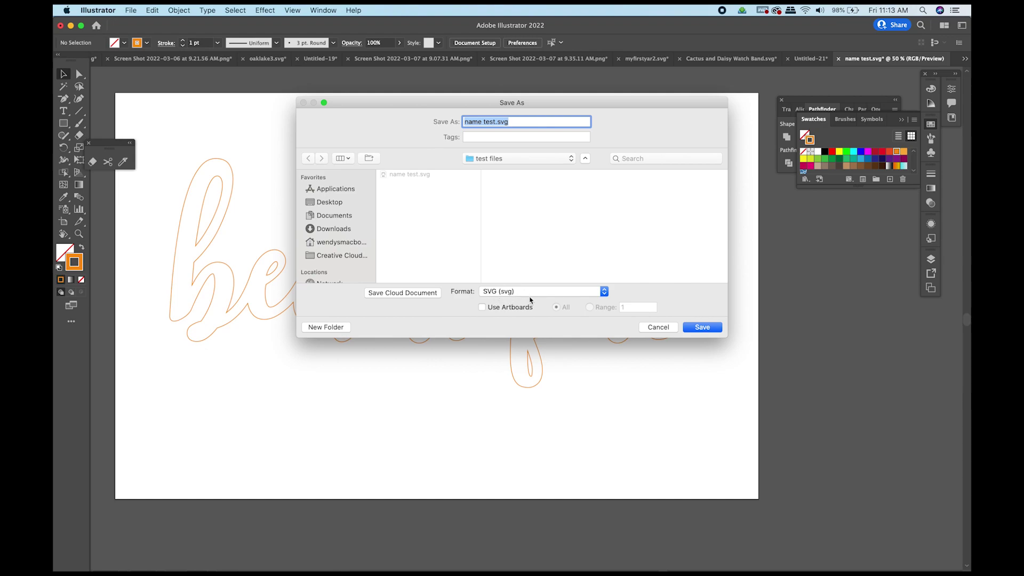
pyautogui.click(700, 329)
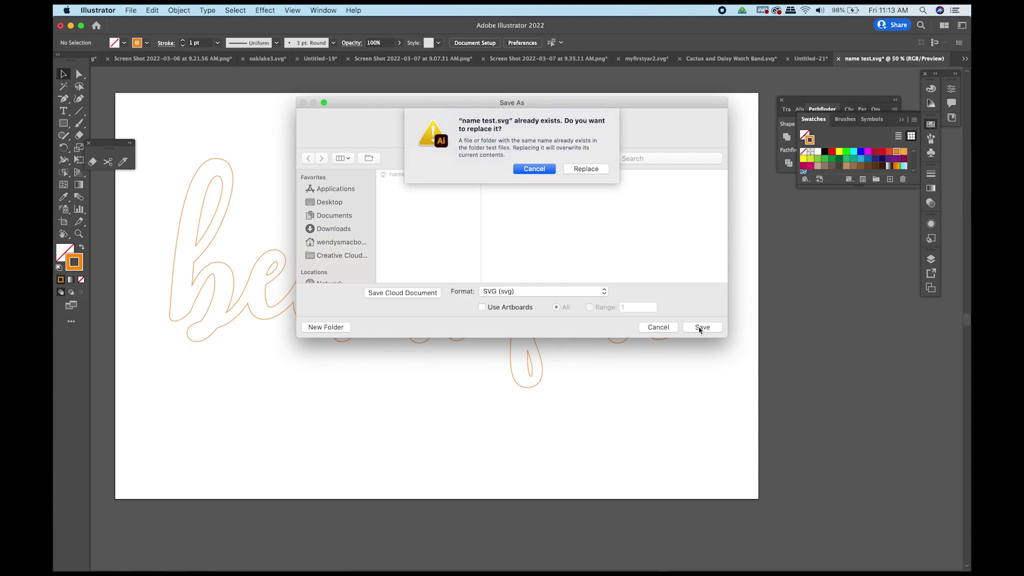
pyautogui.click(535, 172)
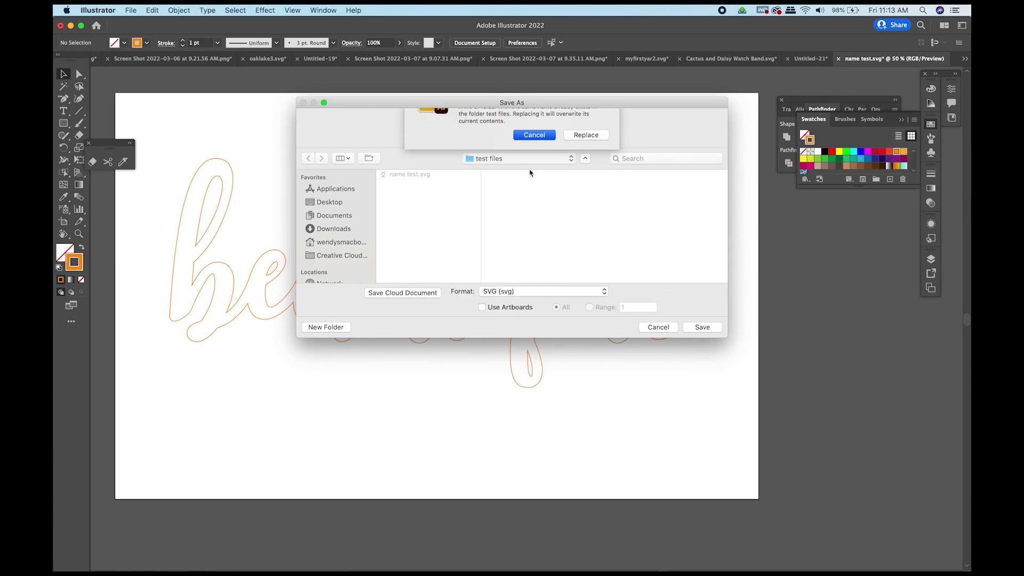
pyautogui.click(495, 122)
pyautogui.moveTo(494, 121); pyautogui.dragTo(433, 130)
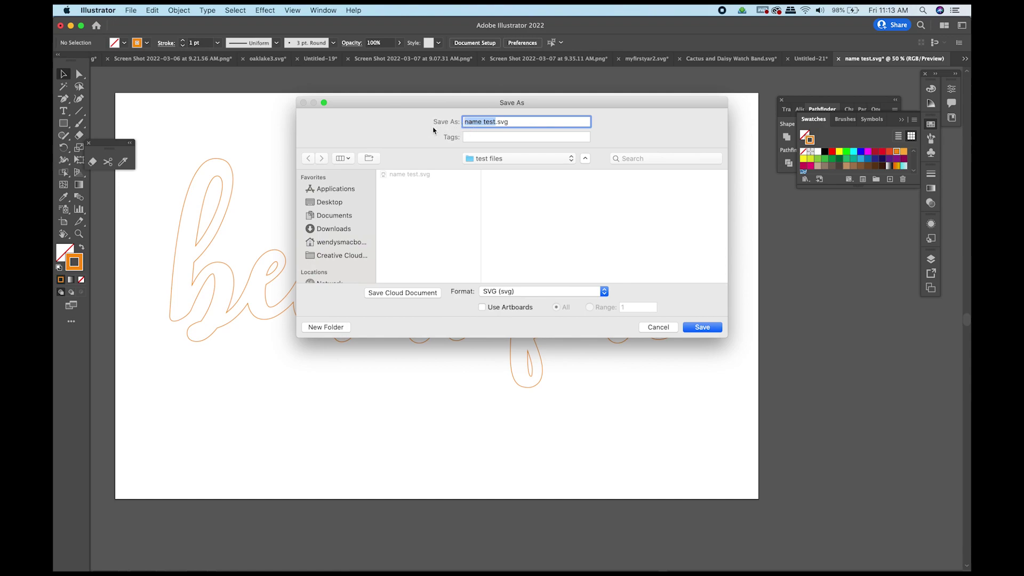
pyautogui.write('beauti')
pyautogui.press('BackSpace')
pyautogui.write('iful')
pyautogui.click(702, 328)
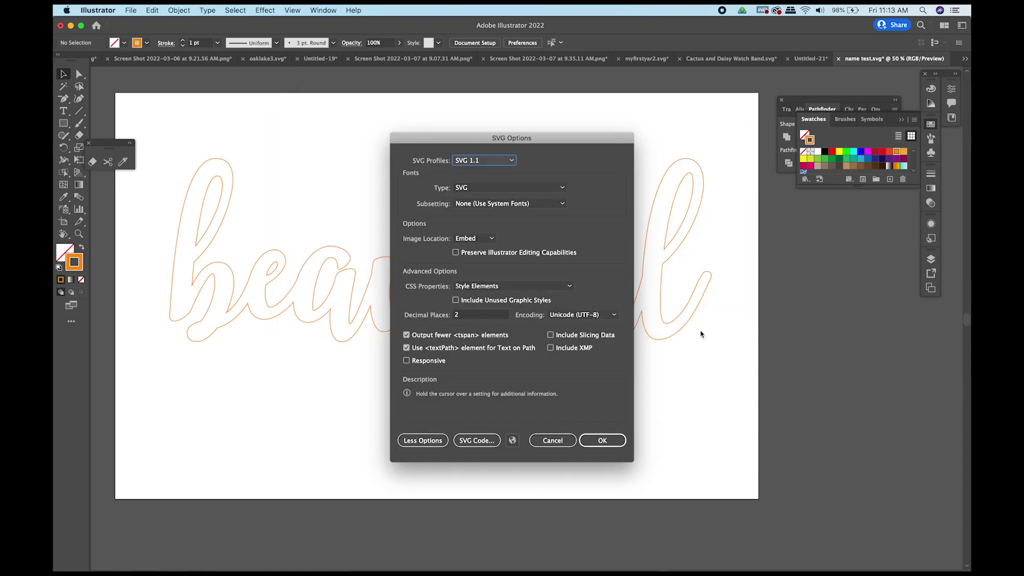
pyautogui.click(614, 441)
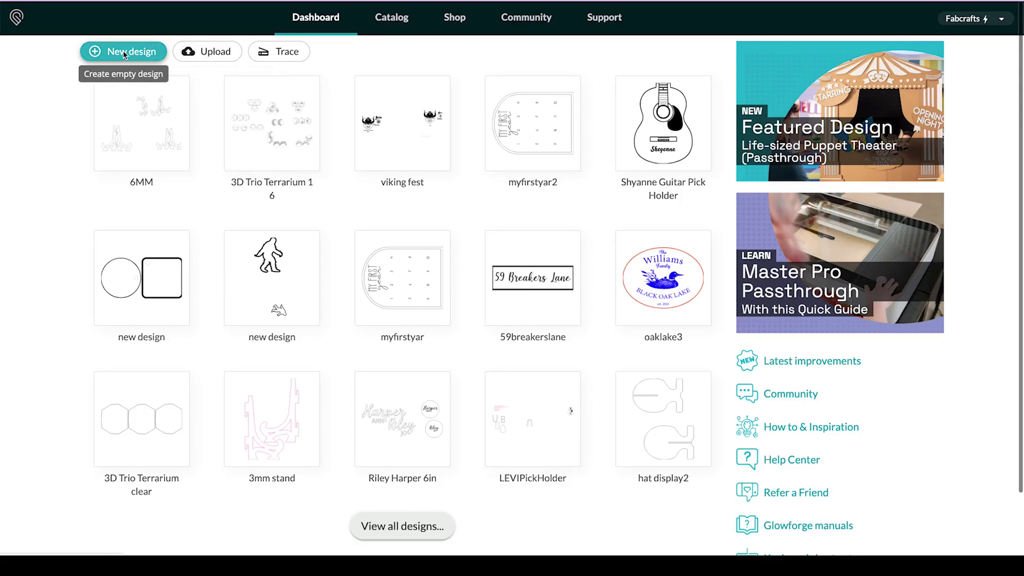
# Switch to the Glowforge dashboard and upload beautiful.svg from the test files folder
pyautogui.click(226, 54)
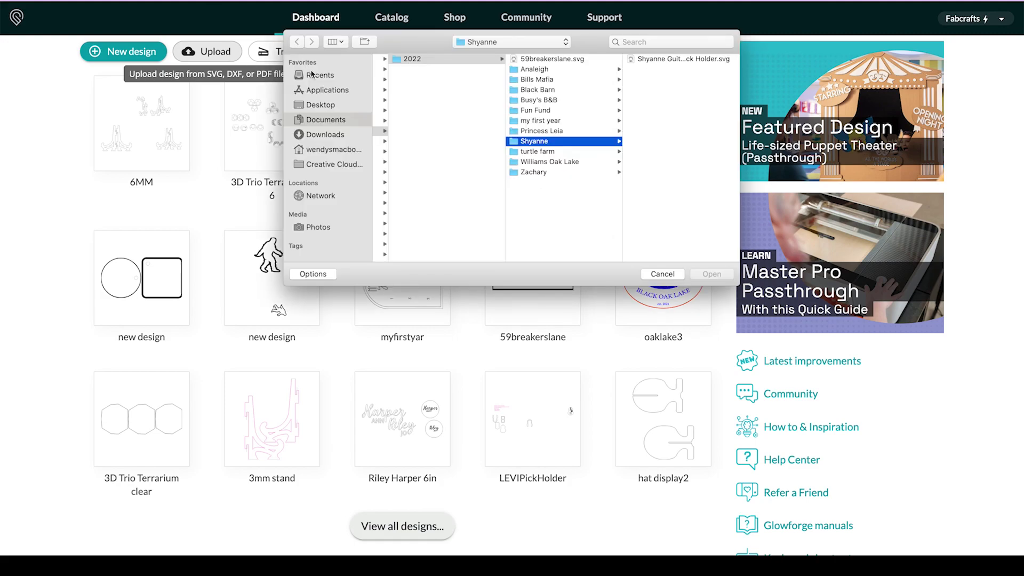
pyautogui.click(531, 43)
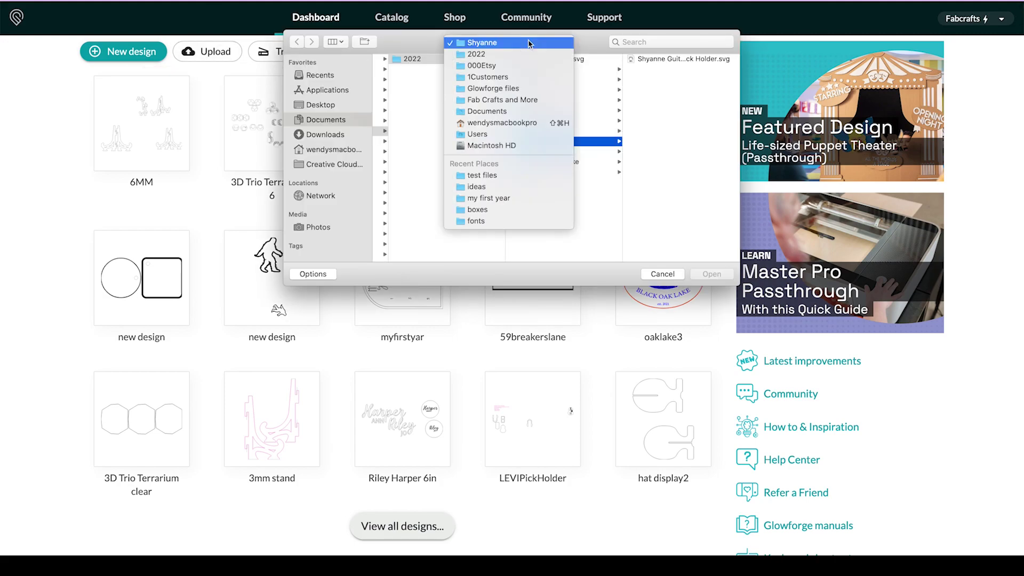
pyautogui.click(501, 177)
pyautogui.click(656, 59)
pyautogui.click(712, 275)
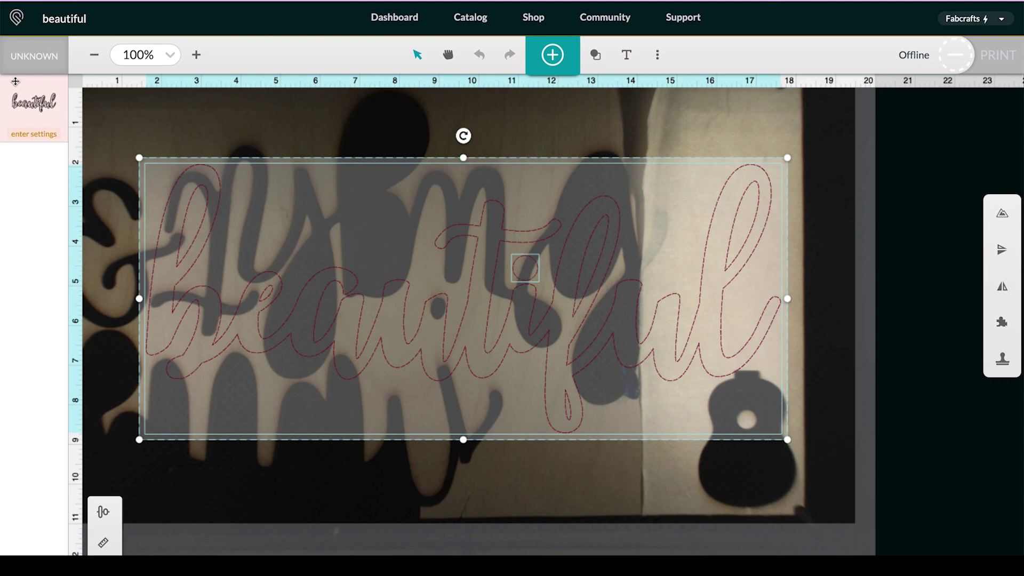
# Set the print material to Medium Maple Plywood
pyautogui.click(28, 61)
pyautogui.moveTo(172, 151)
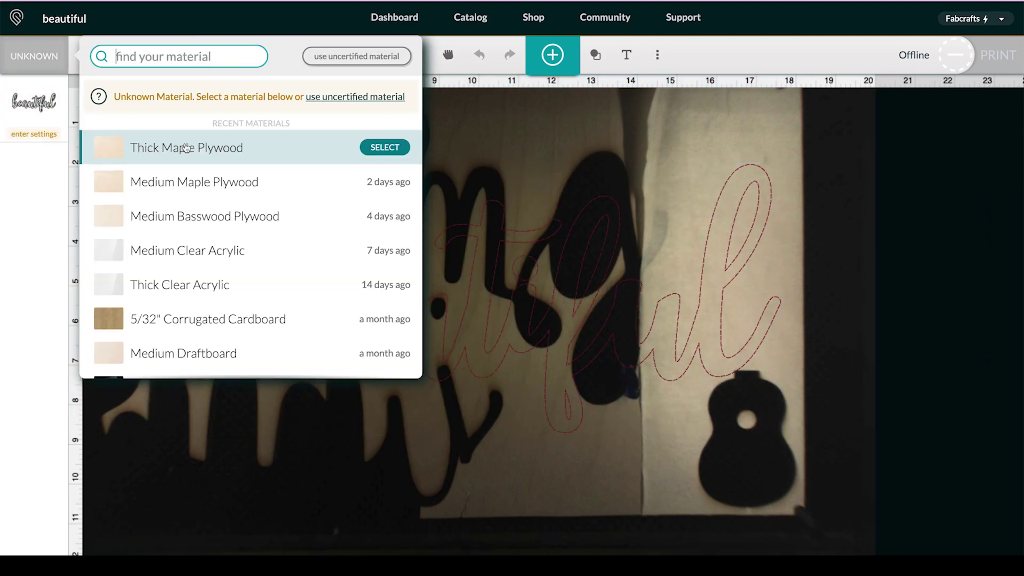
pyautogui.click(192, 182)
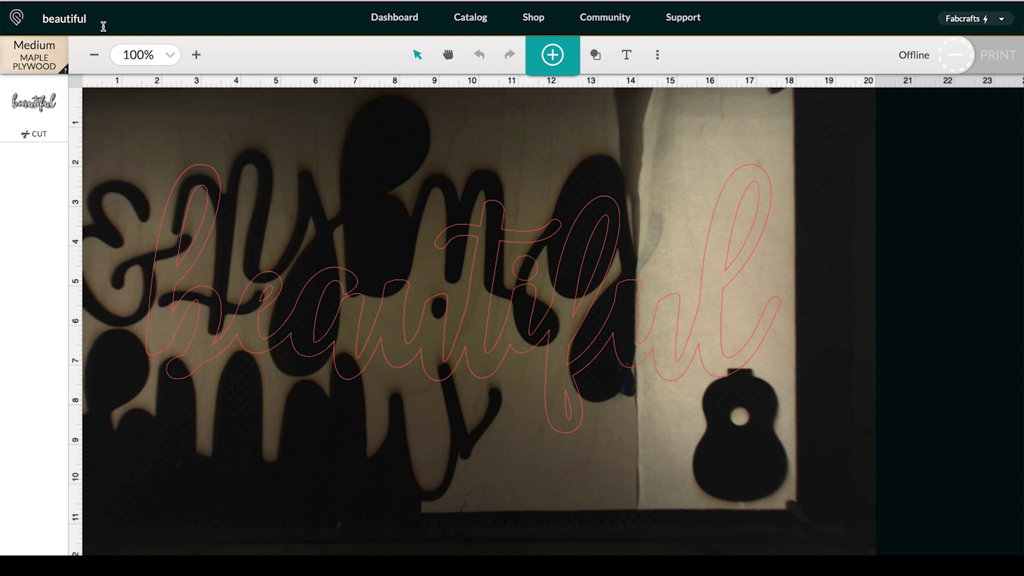
# Try moving the "beautiful" design slightly down on the bed, and undo the move
pyautogui.click(94, 56)
pyautogui.click(423, 302)
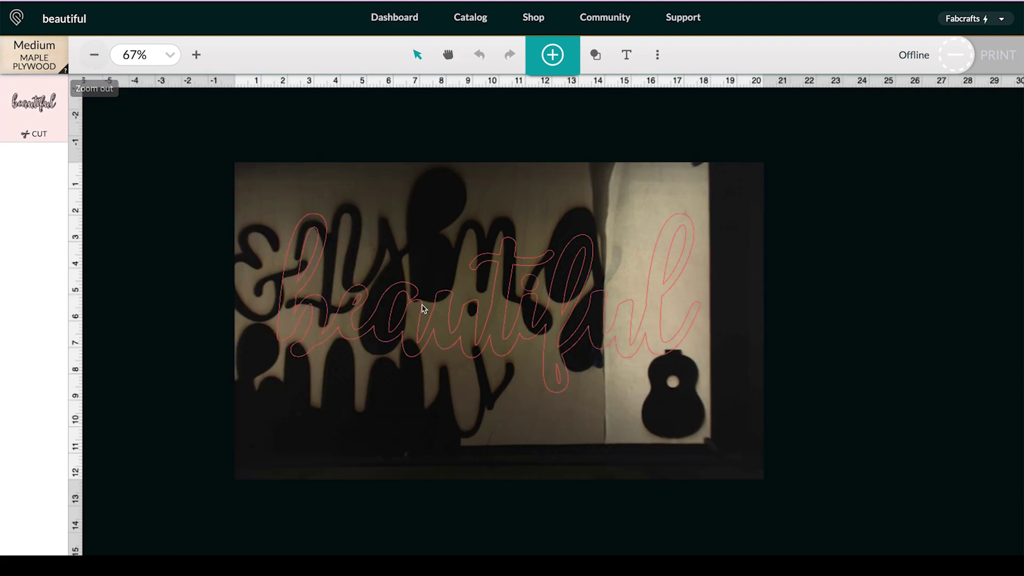
pyautogui.moveTo(490, 339); pyautogui.dragTo(494, 359)
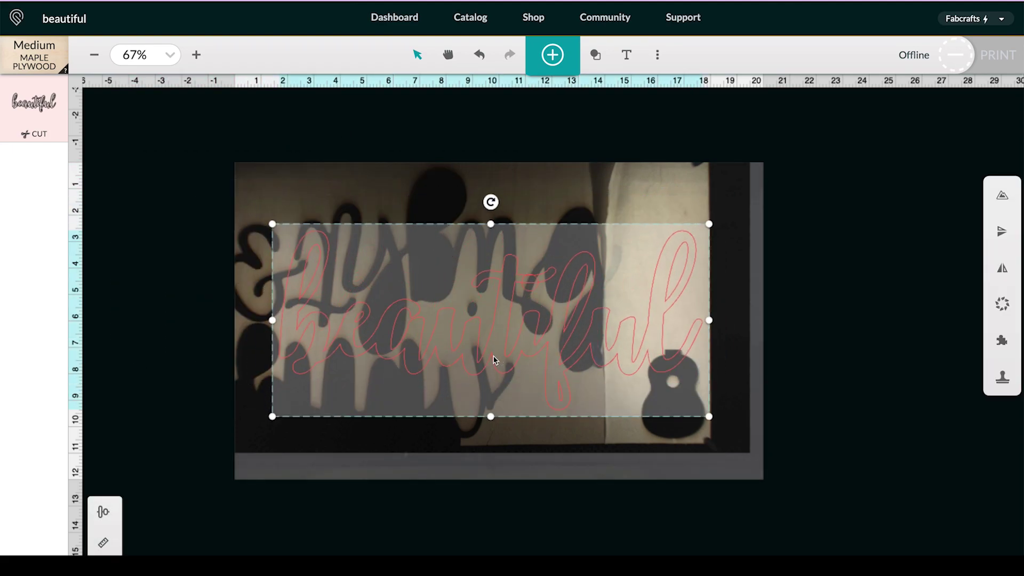
pyautogui.hotkey('ctrl', 'z')
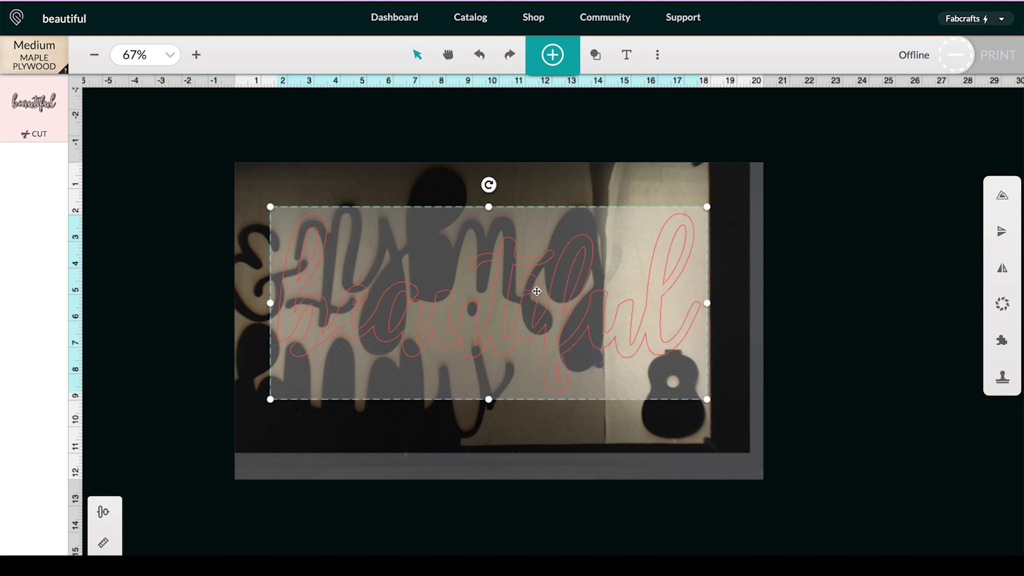
# Group all parts of the "beautiful" design and move the group slightly up and to the left on the bed
pyautogui.click(297, 180)
pyautogui.moveTo(263, 183); pyautogui.dragTo(754, 423)
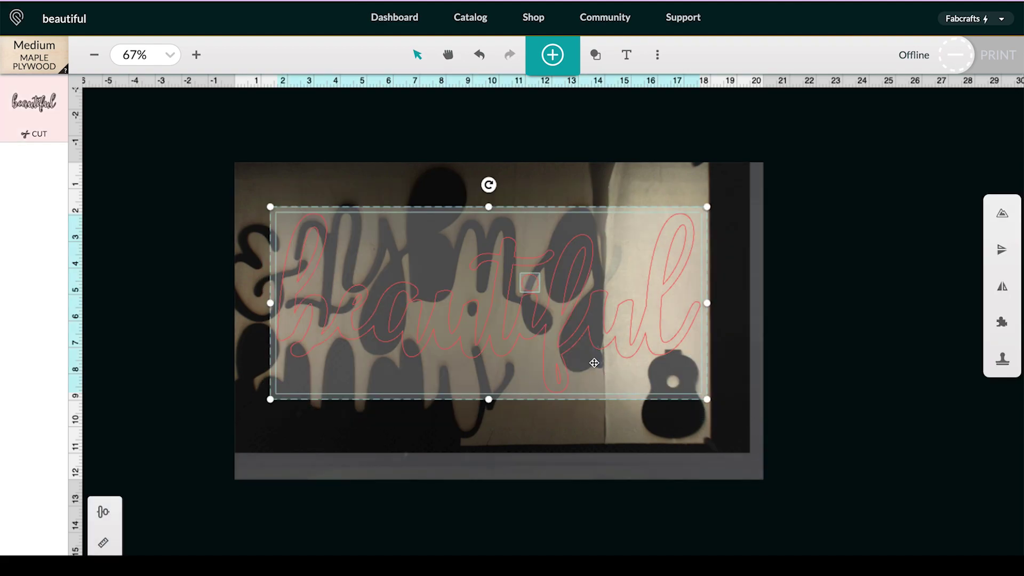
pyautogui.rightClick(548, 309)
pyautogui.click(603, 415)
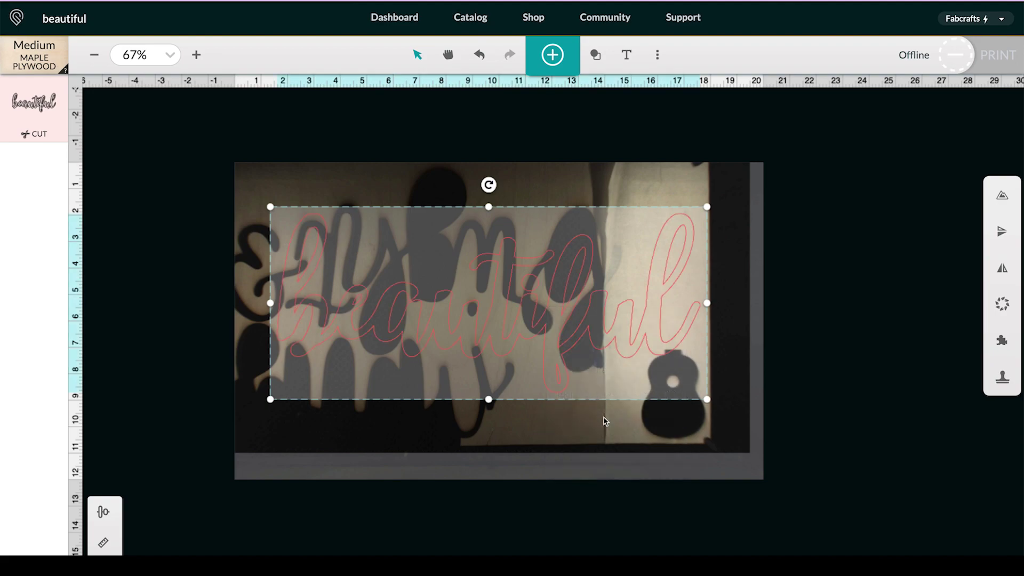
pyautogui.moveTo(533, 322)
pyautogui.mouseDown()
pyautogui.moveTo(395, 307)
pyautogui.moveTo(639, 307)
pyautogui.moveTo(517, 320)
pyautogui.moveTo(526, 312)
pyautogui.mouseUp()
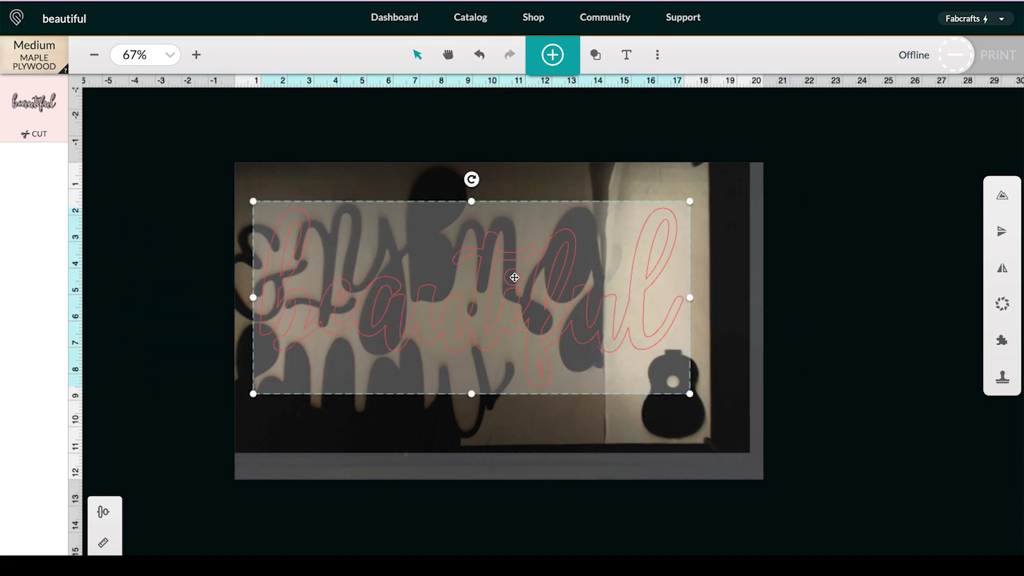